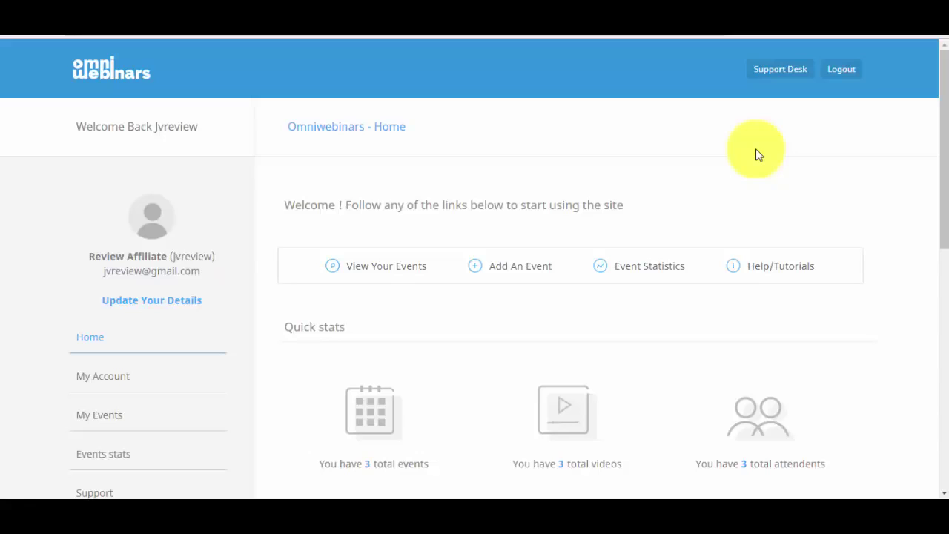
{"action": "scroll", "coordinate": [933, 238], "scroll_direction": "down", "scroll_amount": 4}
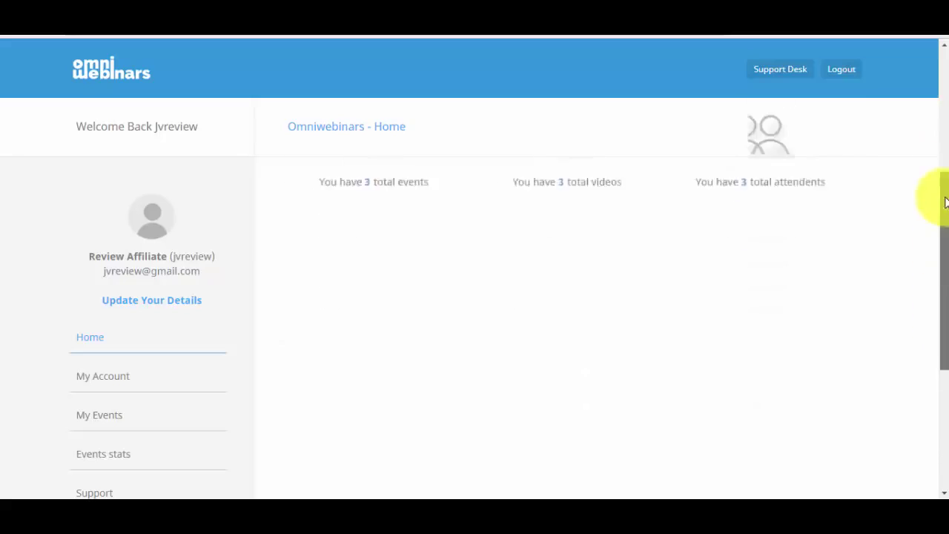
{"action": "scroll", "coordinate": [932, 197], "scroll_direction": "up", "scroll_amount": 4}
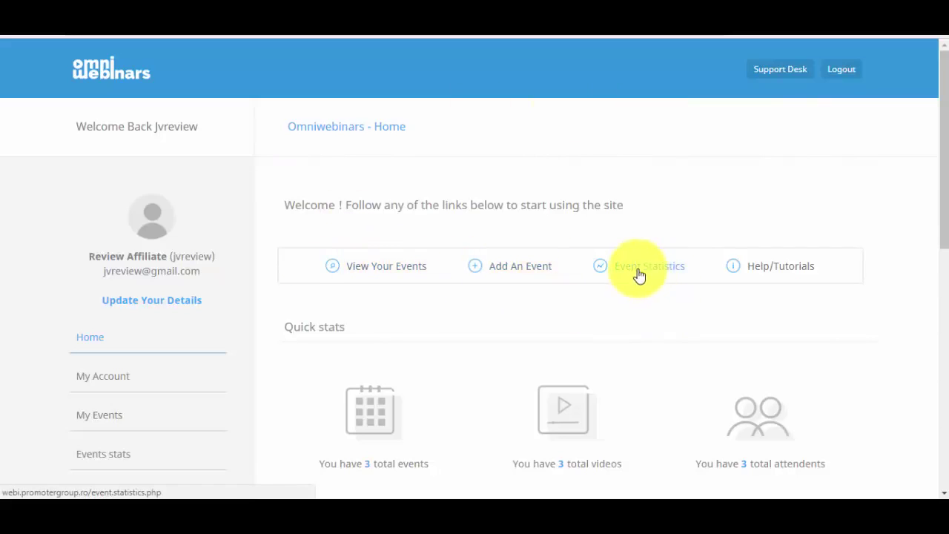
{"action": "scroll", "coordinate": [942, 222], "scroll_direction": "down", "scroll_amount": 2}
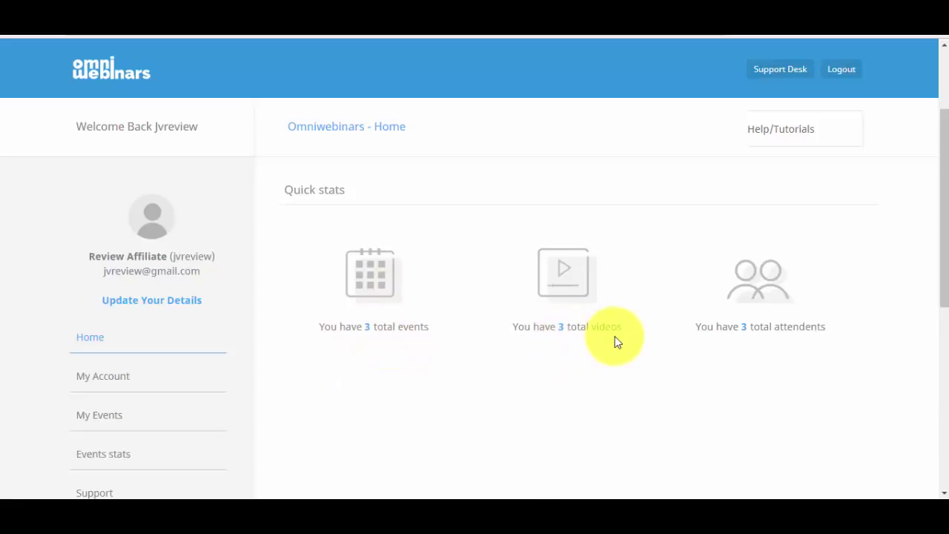
{"action": "left_click_drag", "start_coordinate": [941, 292], "coordinate": [936, 205]}
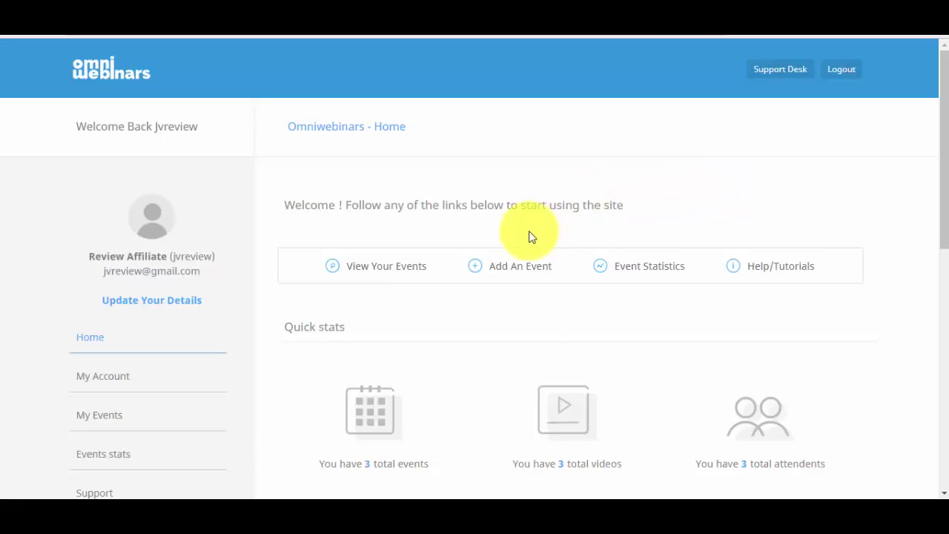
- Try to add an event, and log back in to the account with the prefilled credentials
{"action": "left_click", "coordinate": [514, 274]}
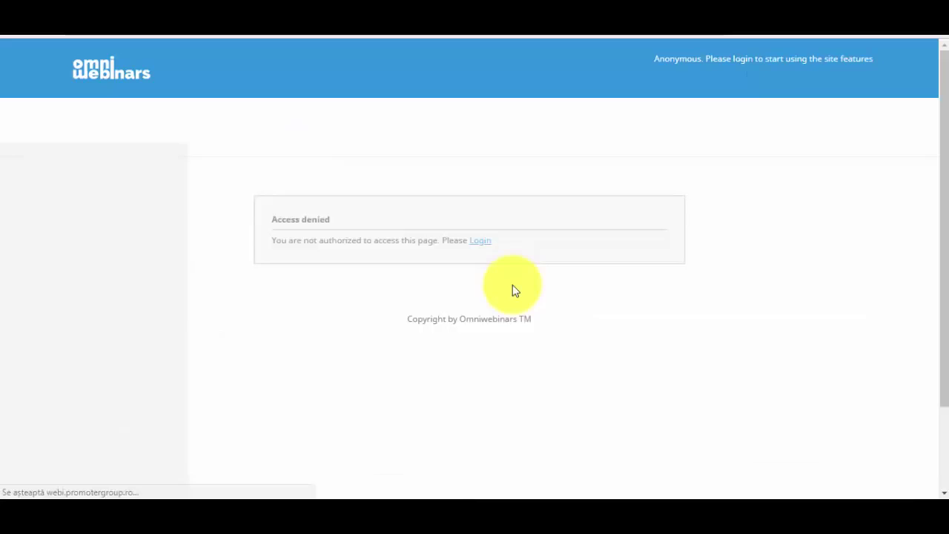
{"action": "left_click", "coordinate": [478, 243]}
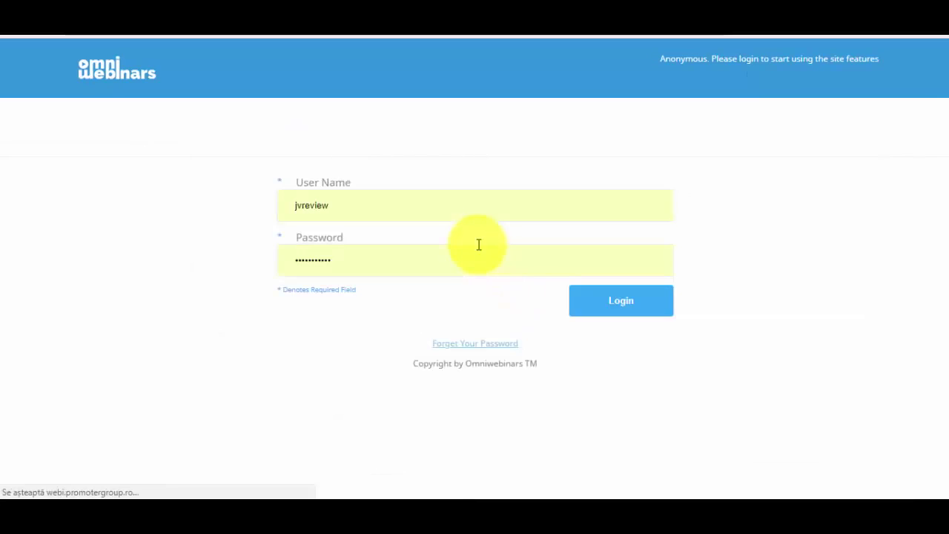
{"action": "left_click", "coordinate": [631, 305]}
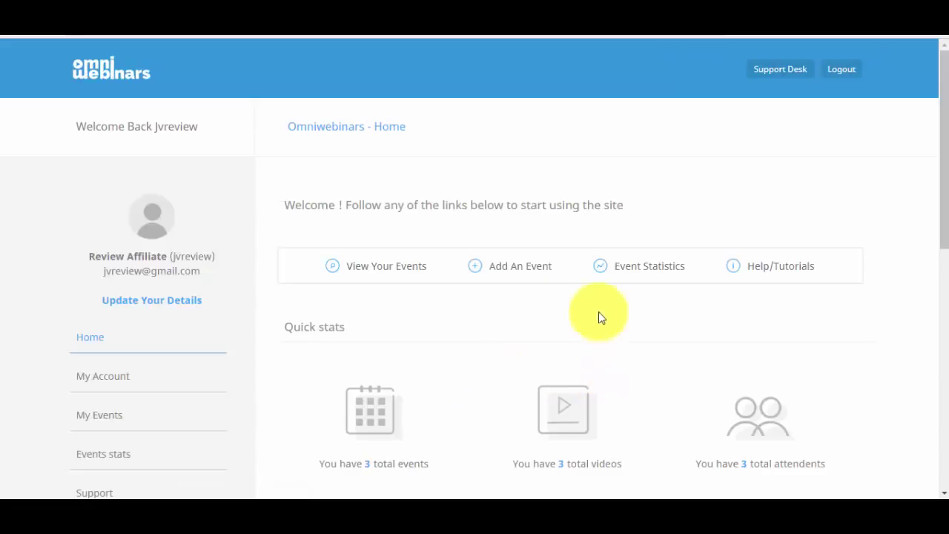
- Start a new webcast event that contains 1 movie
{"action": "left_click", "coordinate": [516, 279]}
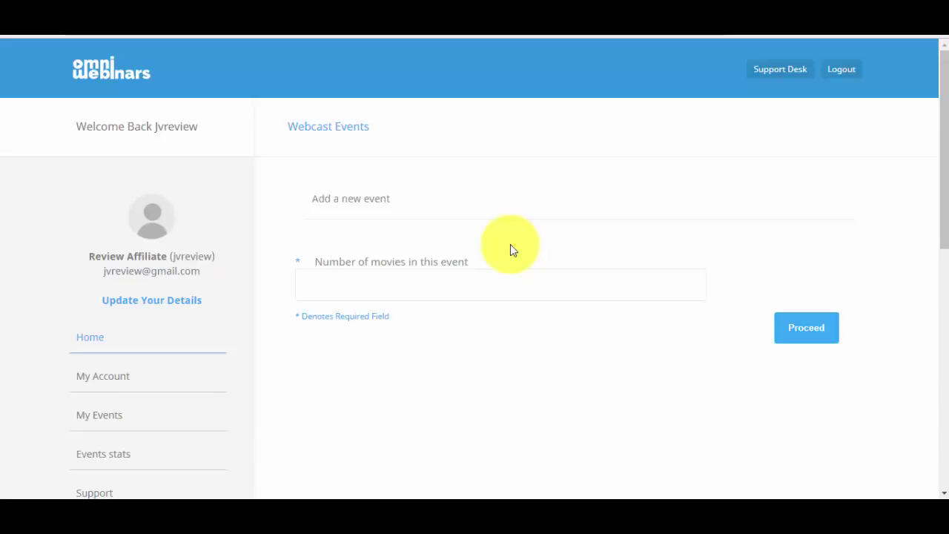
{"action": "left_click", "coordinate": [464, 282]}
{"action": "type", "text": "1"}
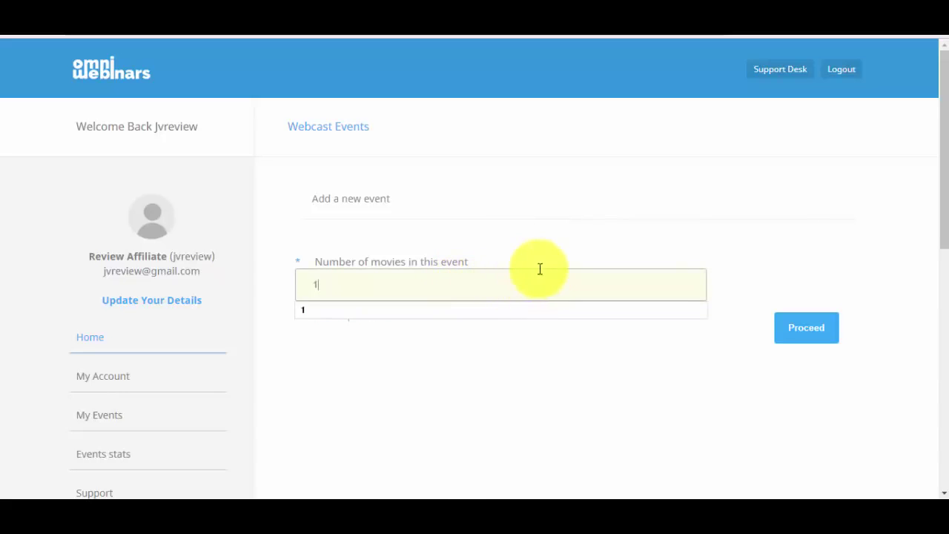
{"action": "left_click", "coordinate": [819, 331]}
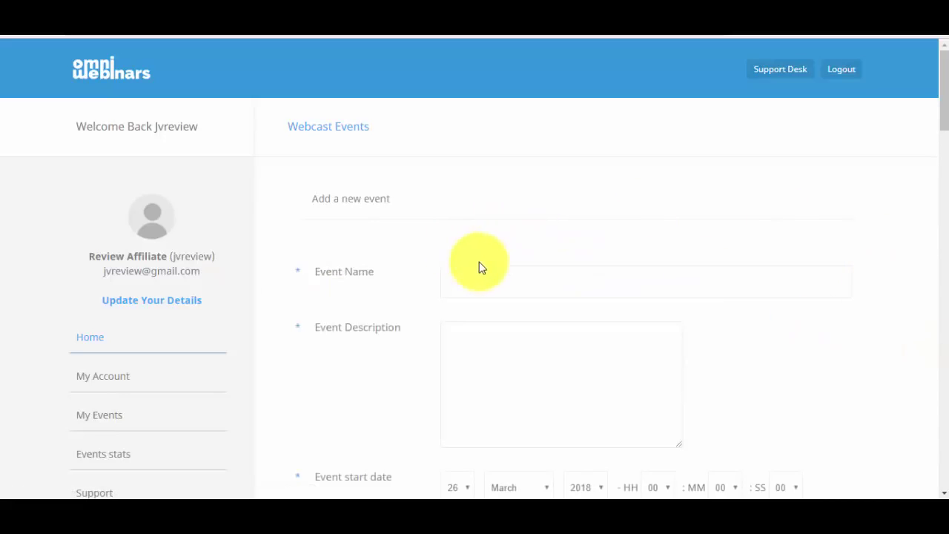
- Name the new event "Test 2" and enter "Test 2" as its description
{"action": "left_click", "coordinate": [482, 273]}
{"action": "type", "text": "Test 2"}
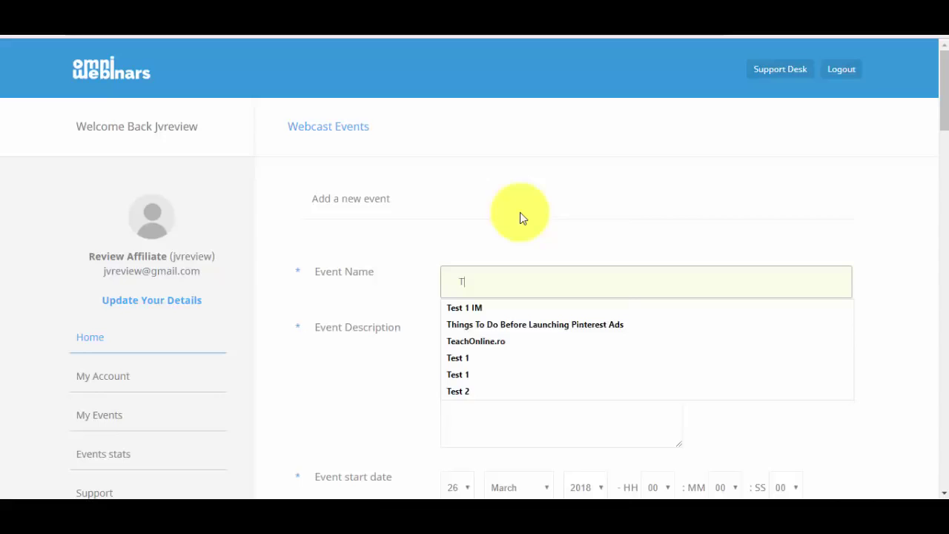
{"action": "key", "text": "Tab"}
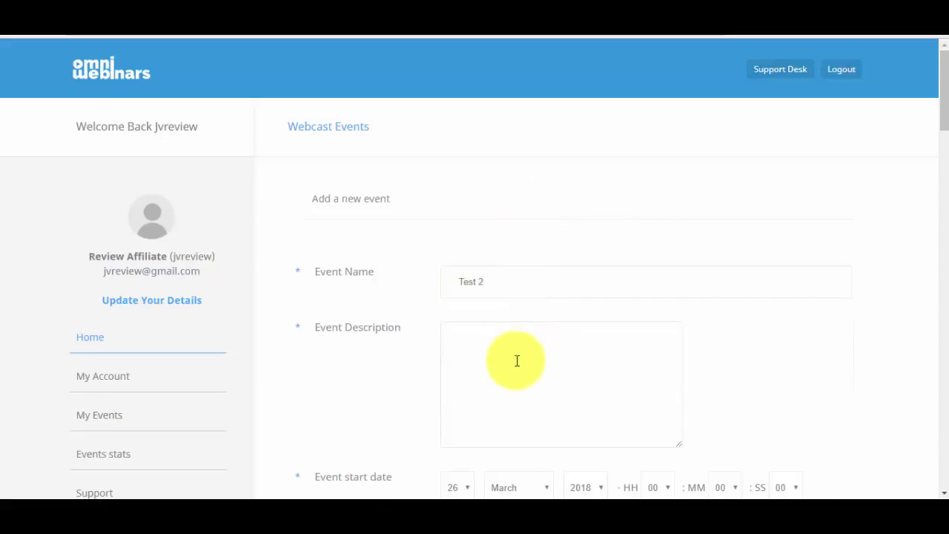
{"action": "left_click", "coordinate": [513, 355]}
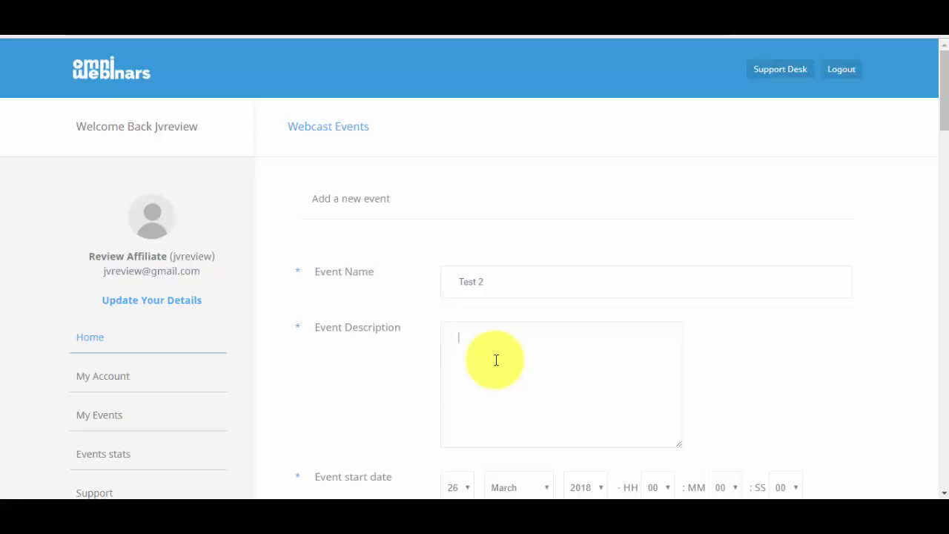
{"action": "type", "text": "Test 2"}
- Set the hour of the event start date to 16
{"action": "left_click_drag", "start_coordinate": [934, 127], "coordinate": [945, 155]}
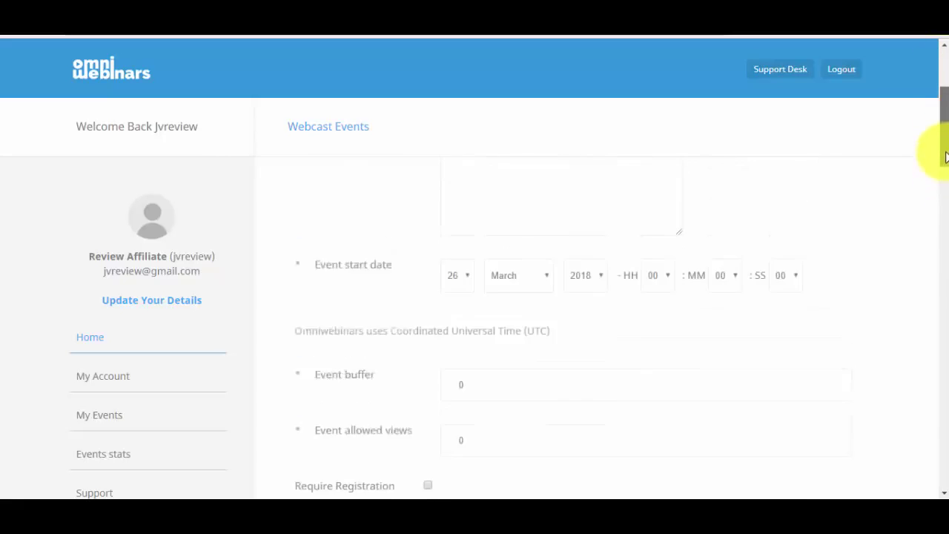
{"action": "scroll", "coordinate": [419, 290], "scroll_direction": "up", "scroll_amount": 1}
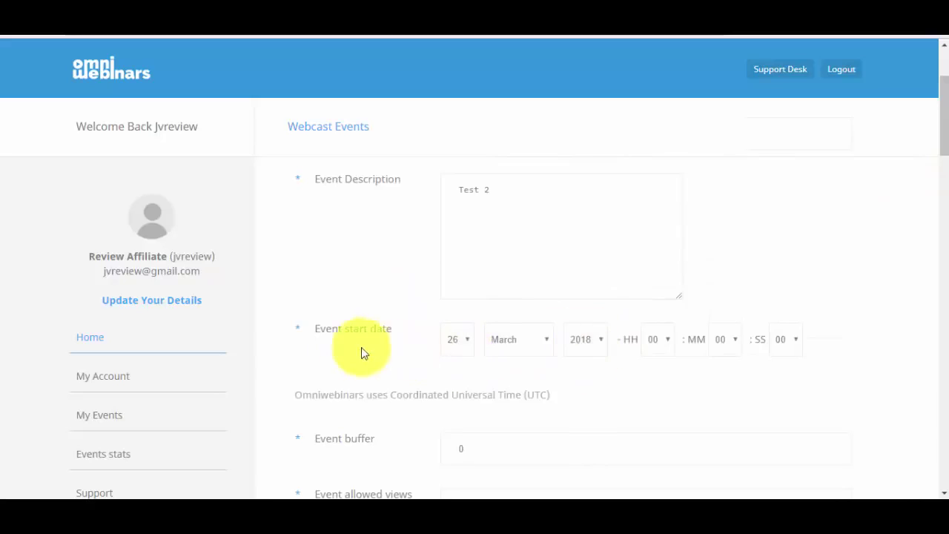
{"action": "left_click", "coordinate": [458, 345]}
{"action": "left_click", "coordinate": [664, 343]}
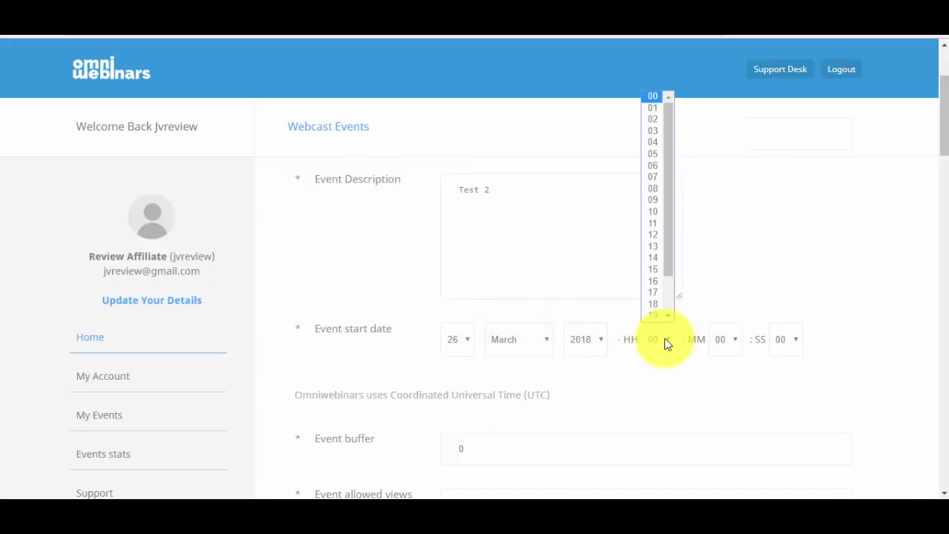
{"action": "left_click", "coordinate": [654, 280]}
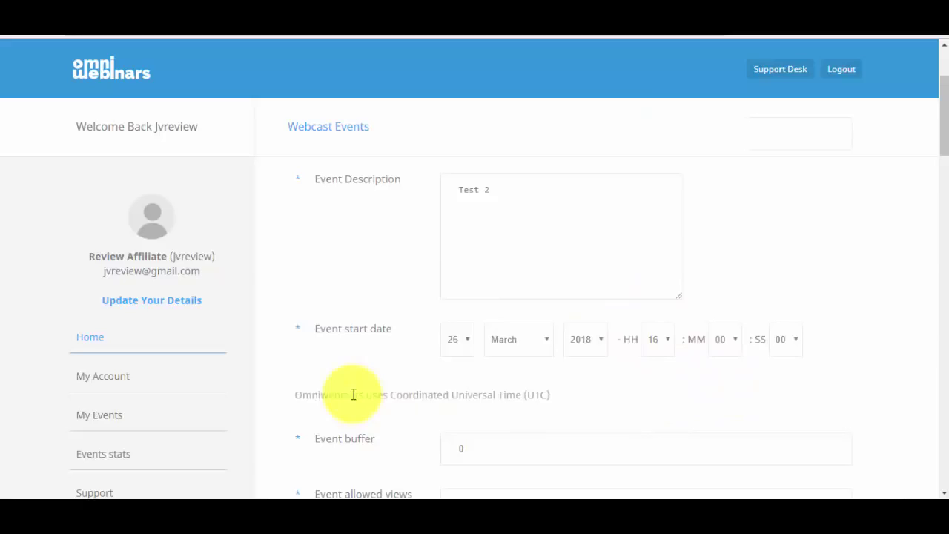
{"action": "left_click_drag", "start_coordinate": [329, 395], "coordinate": [574, 404]}
{"action": "left_click", "coordinate": [561, 400]}
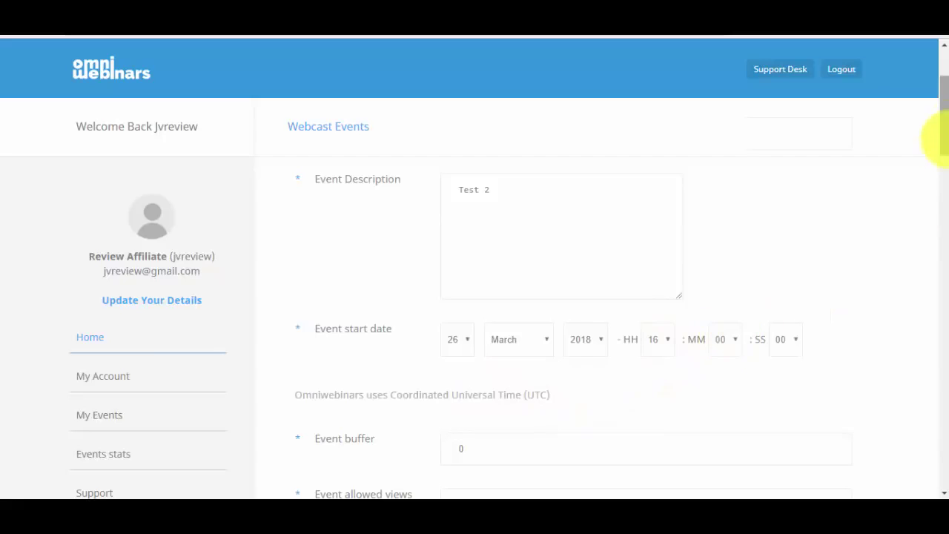
- Set the event's allowed views to 500
{"action": "left_click_drag", "start_coordinate": [940, 137], "coordinate": [940, 169]}
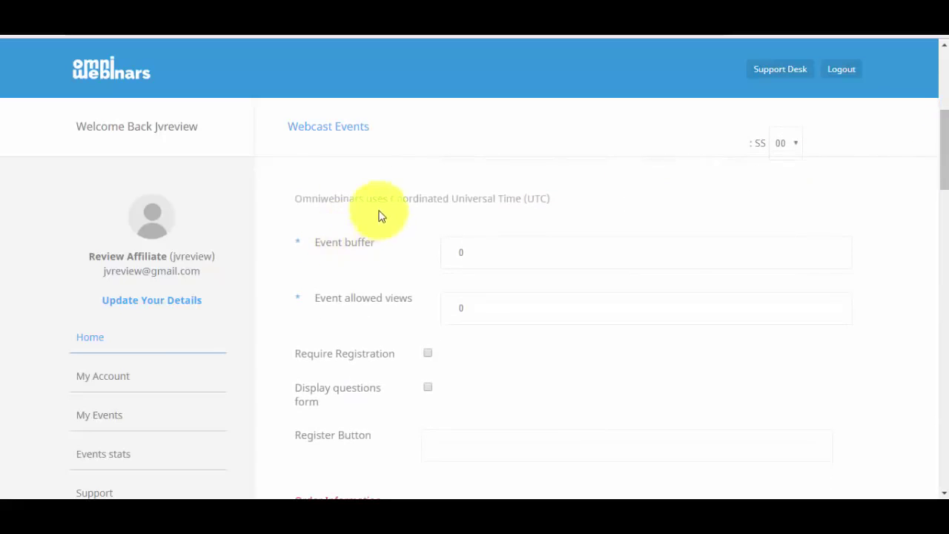
{"action": "left_click", "coordinate": [485, 257]}
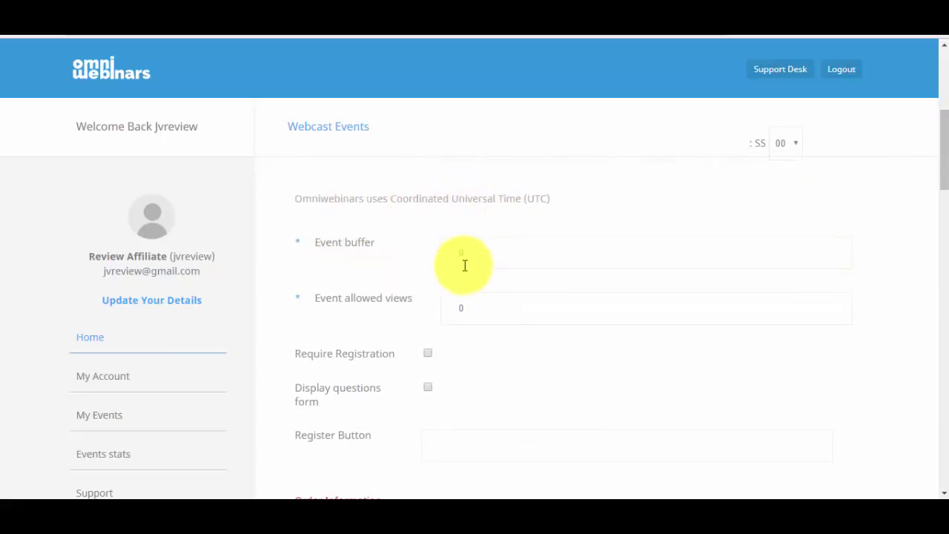
{"action": "left_click", "coordinate": [438, 264]}
{"action": "left_click", "coordinate": [456, 320]}
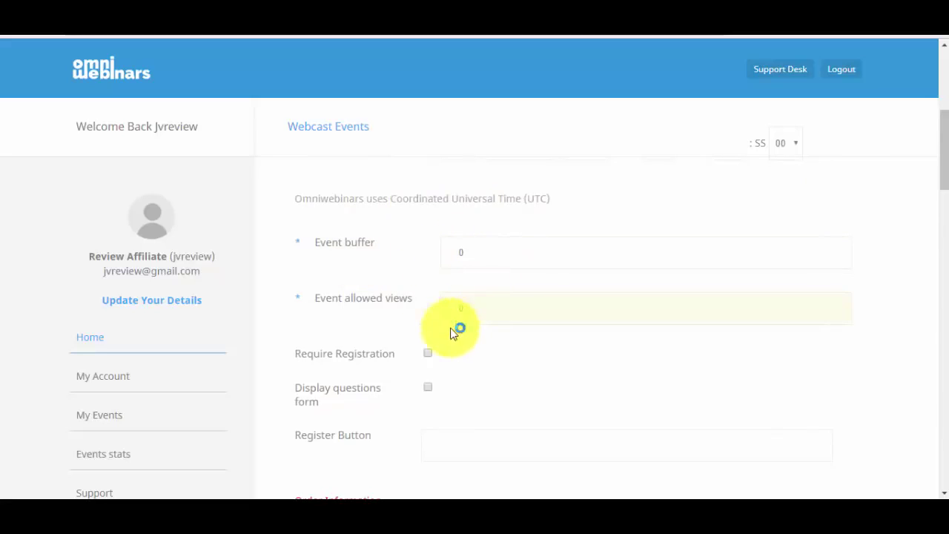
{"action": "left_click_drag", "start_coordinate": [436, 318], "coordinate": [474, 303]}
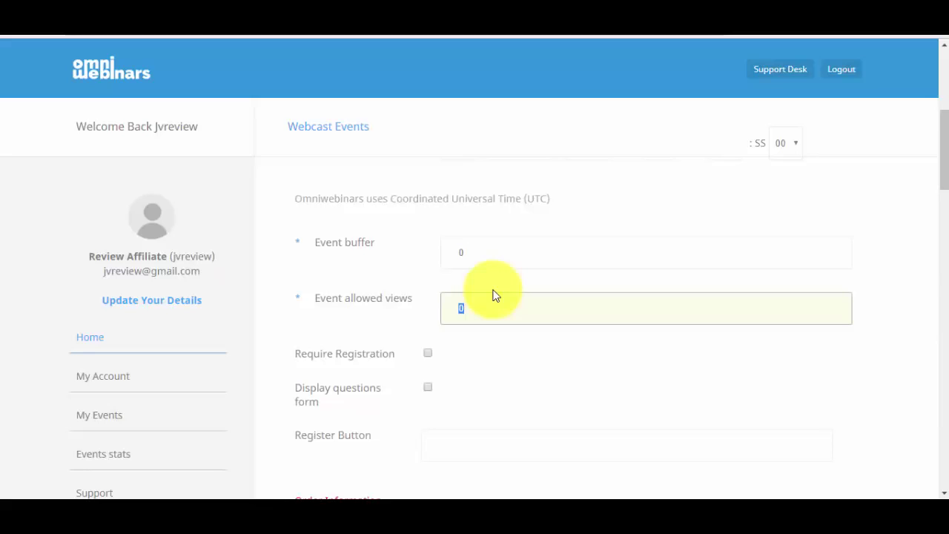
{"action": "type", "text": "500"}
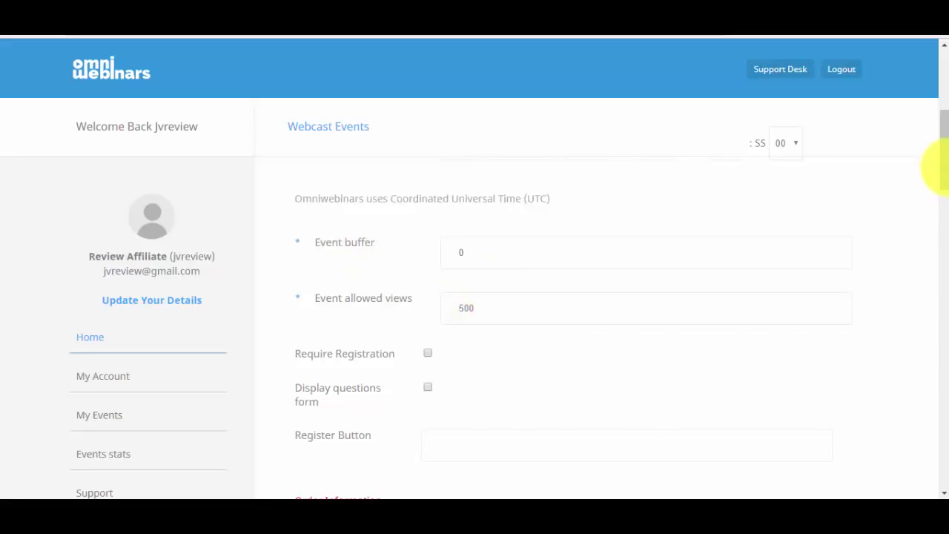
- Require registration for the event and set the register button text to "REGISTER FOR THE WEBINAR"
{"action": "scroll", "coordinate": [759, 184], "scroll_direction": "down", "scroll_amount": 1}
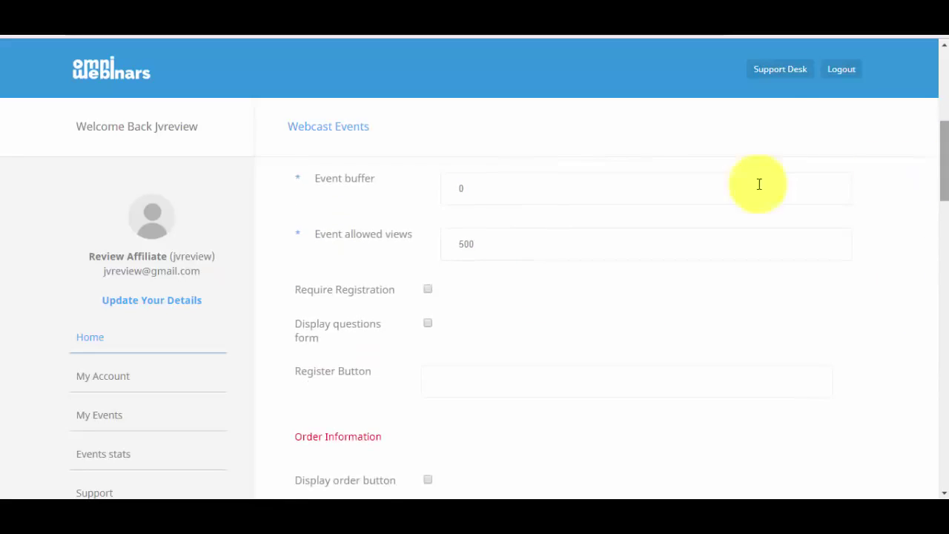
{"action": "left_click", "coordinate": [429, 290]}
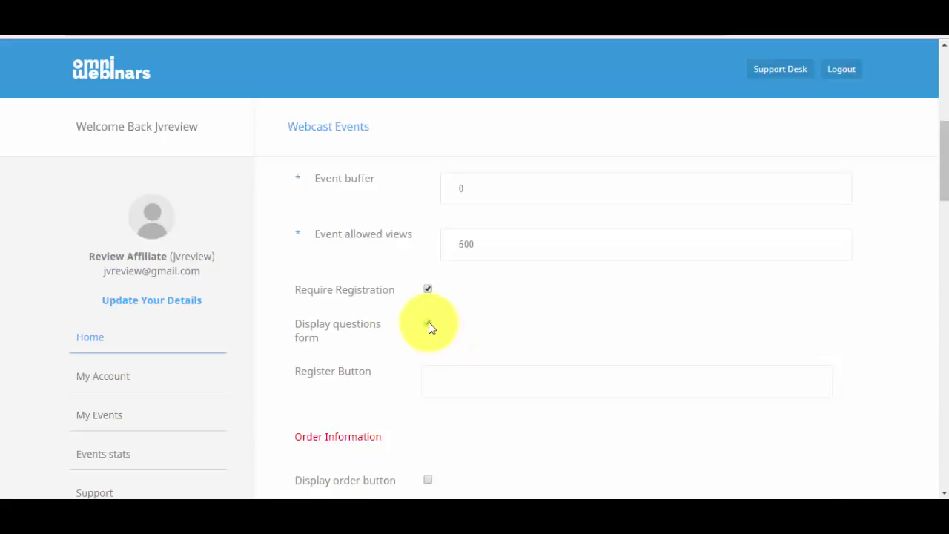
{"action": "left_click", "coordinate": [445, 381]}
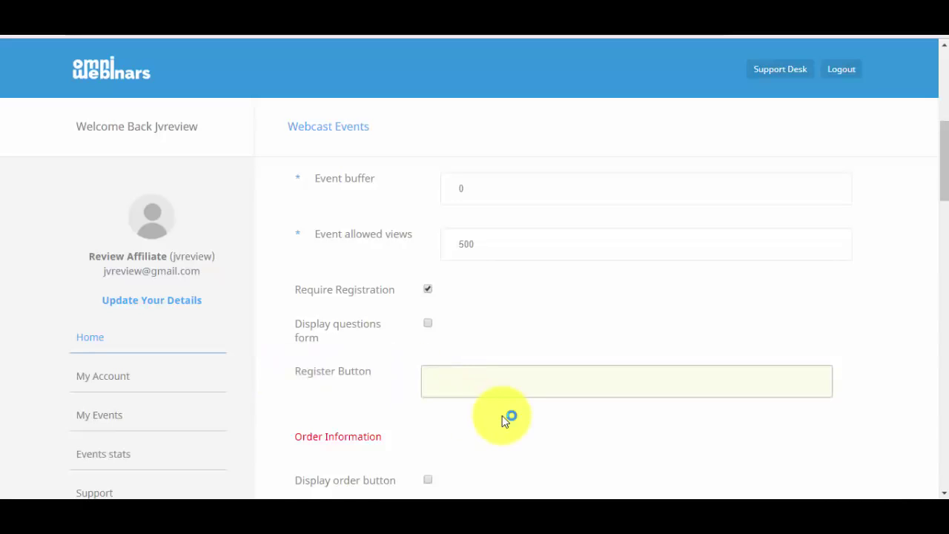
{"action": "type", "text": "REGISTER fOR EVE"}
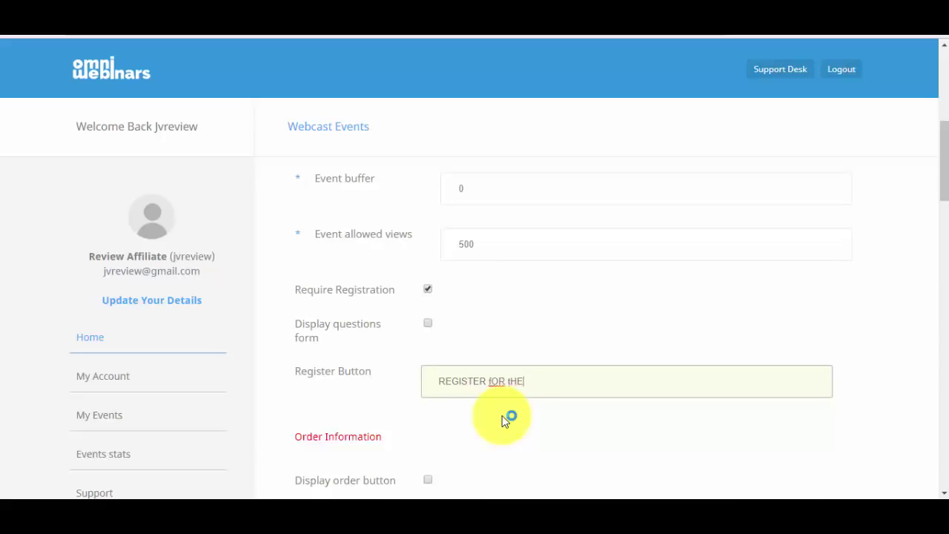
{"action": "key", "text": "BackSpace"}
{"action": "key", "text": "BackSpace"}
{"action": "key", "text": "BackSpace"}
{"action": "key", "text": "BackSpace"}
{"action": "key", "text": "BackSpace"}
{"action": "key", "text": "BackSpace"}
{"action": "key", "text": "BackSpace"}
{"action": "type", "text": "FOR THE WEBINAR"}
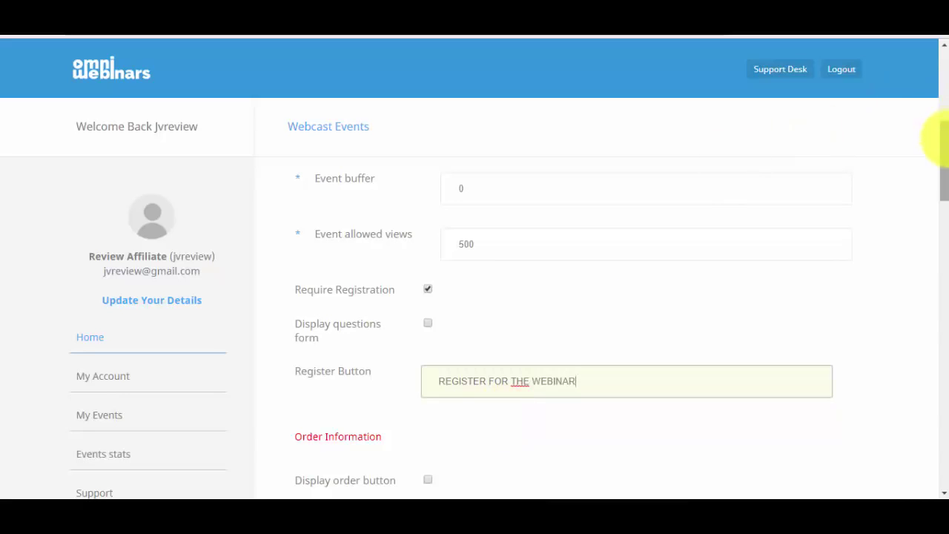
- Enable displaying the order button in the event's order information
{"action": "left_click_drag", "start_coordinate": [936, 140], "coordinate": [940, 181]}
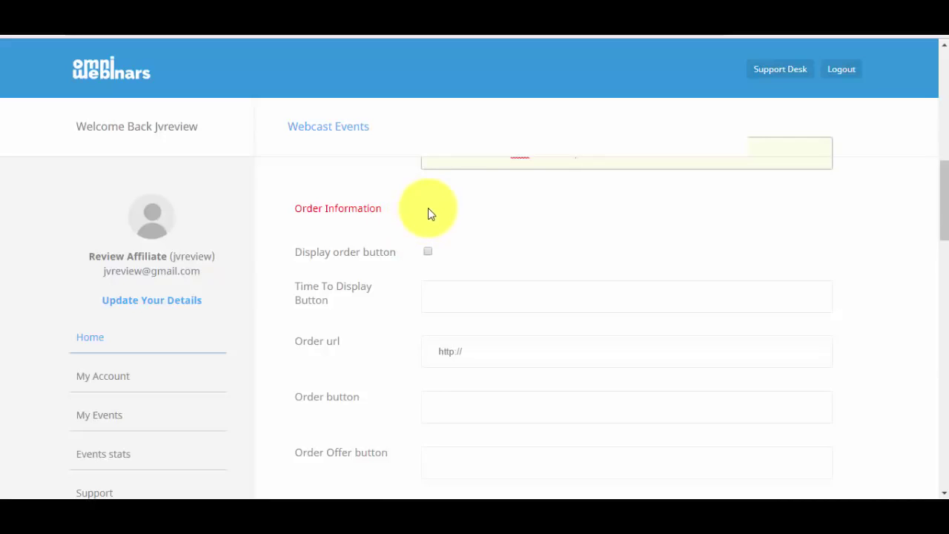
{"action": "left_click", "coordinate": [427, 254]}
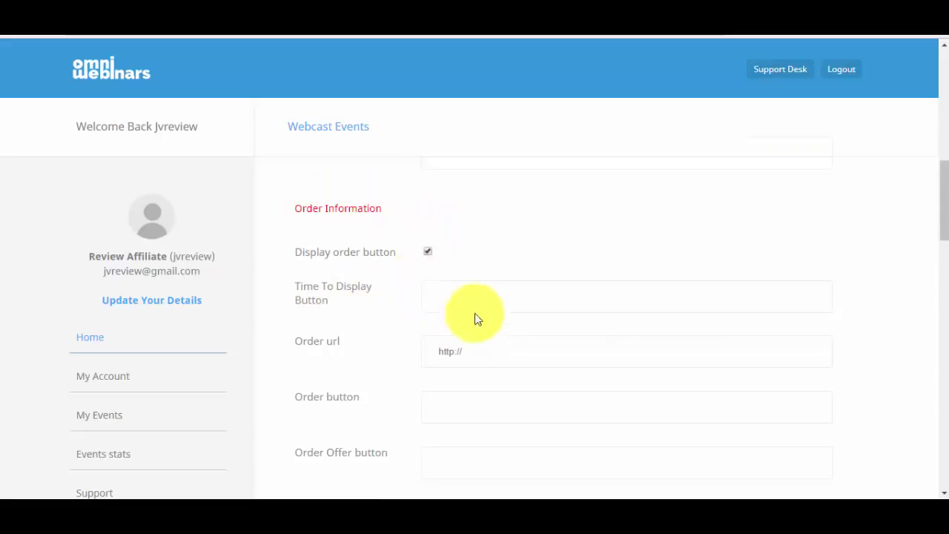
{"action": "left_click", "coordinate": [447, 300]}
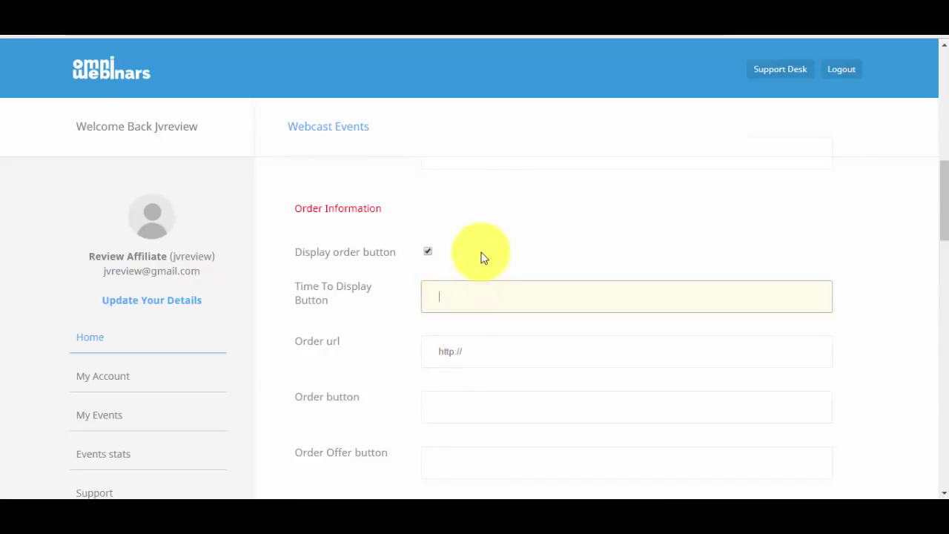
{"action": "left_click", "coordinate": [846, 247]}
- Set the order button text to "Order Now"
{"action": "scroll", "coordinate": [741, 201], "scroll_direction": "down", "scroll_amount": 2}
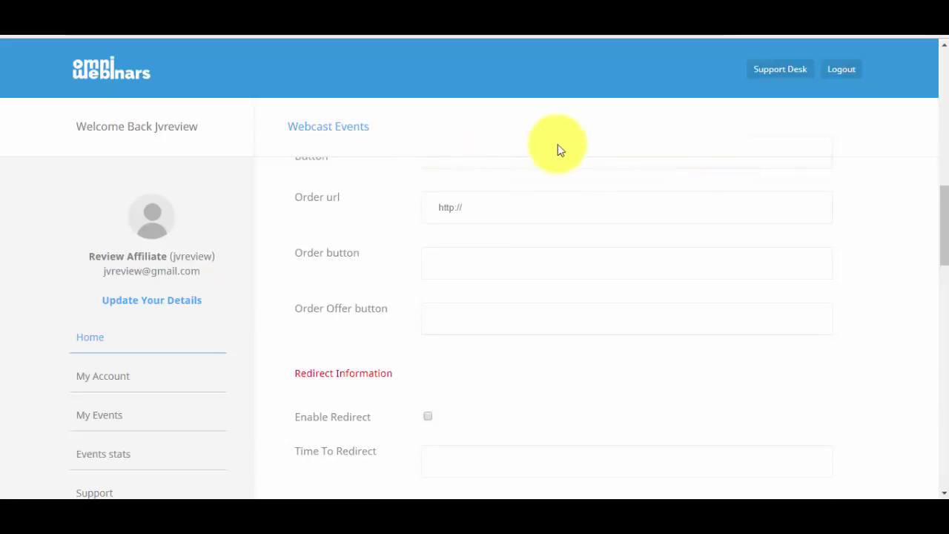
{"action": "left_click", "coordinate": [445, 207]}
{"action": "key", "text": "ctrl+a"}
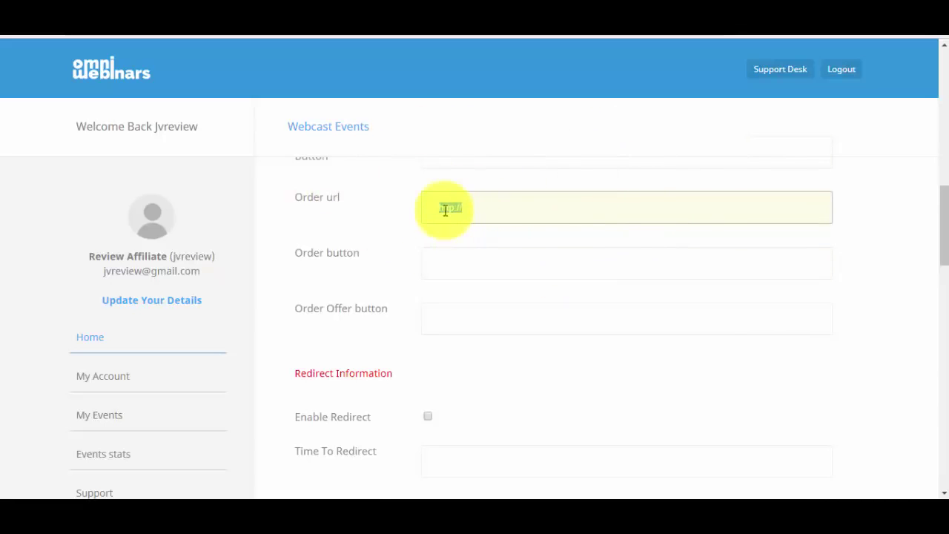
{"action": "left_click", "coordinate": [548, 267]}
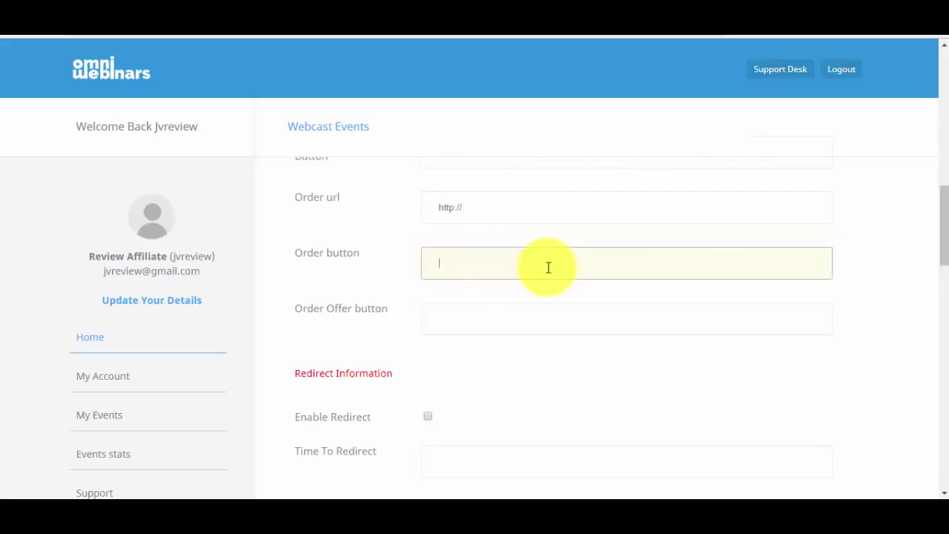
{"action": "type", "text": "Order Now"}
- Enable repeating for the event and set the repeat end date to 31 March 2018
{"action": "left_click", "coordinate": [446, 316]}
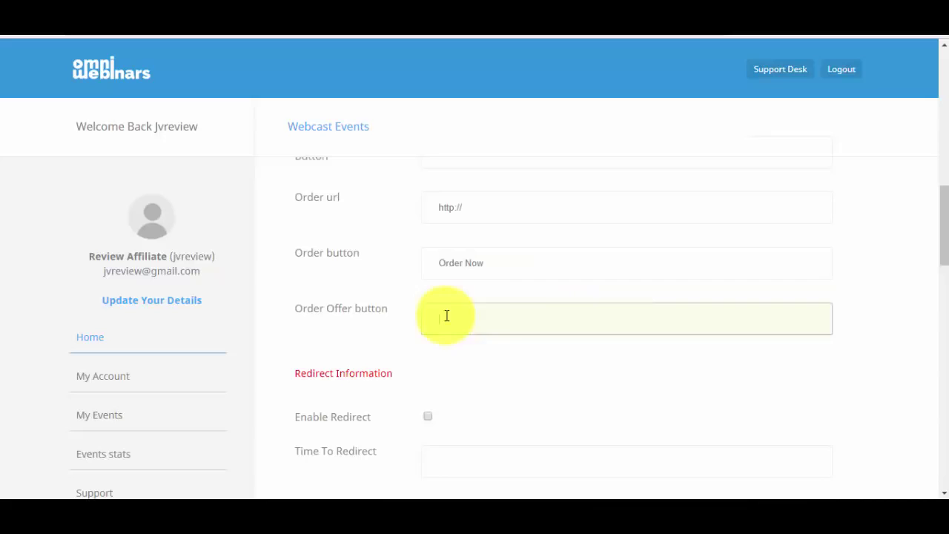
{"action": "scroll", "coordinate": [931, 254], "scroll_direction": "down", "scroll_amount": 3}
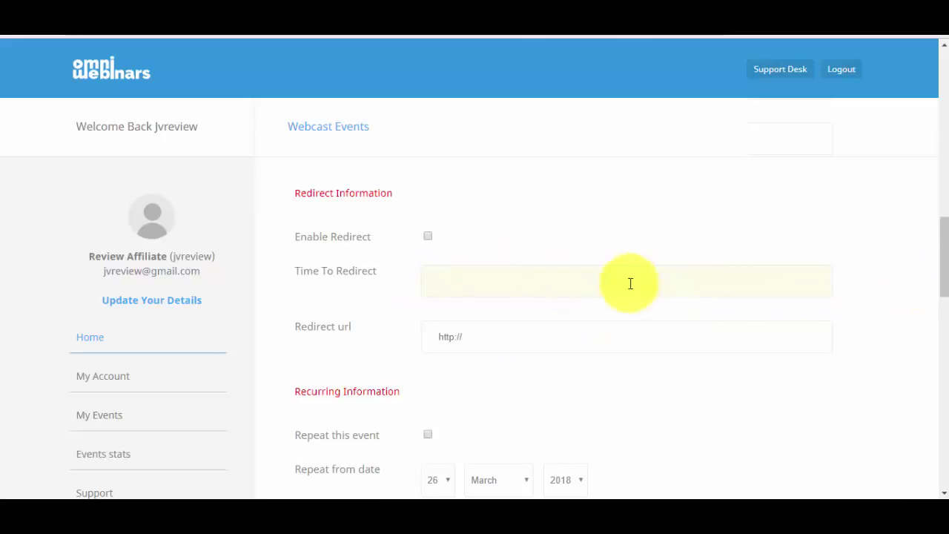
{"action": "left_click_drag", "start_coordinate": [941, 234], "coordinate": [941, 275]}
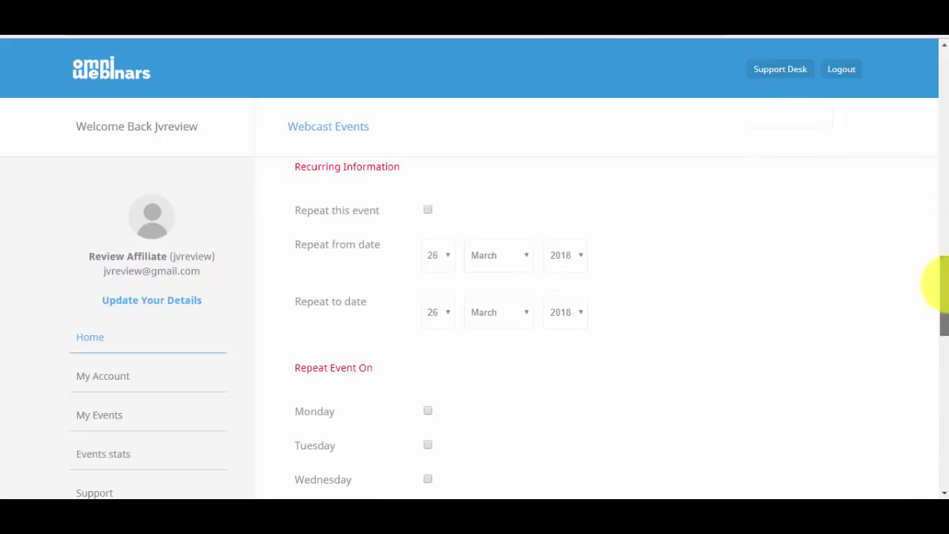
{"action": "left_click", "coordinate": [427, 212]}
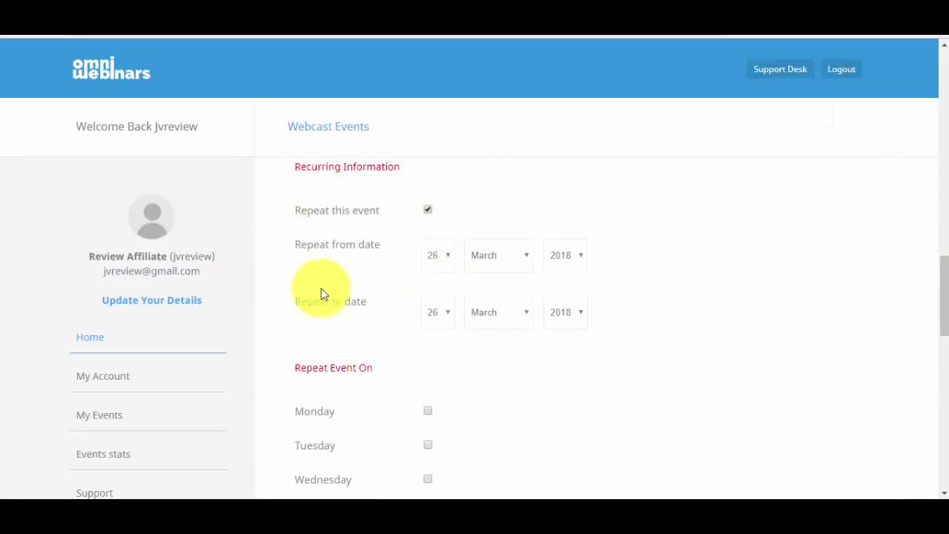
{"action": "left_click", "coordinate": [449, 326]}
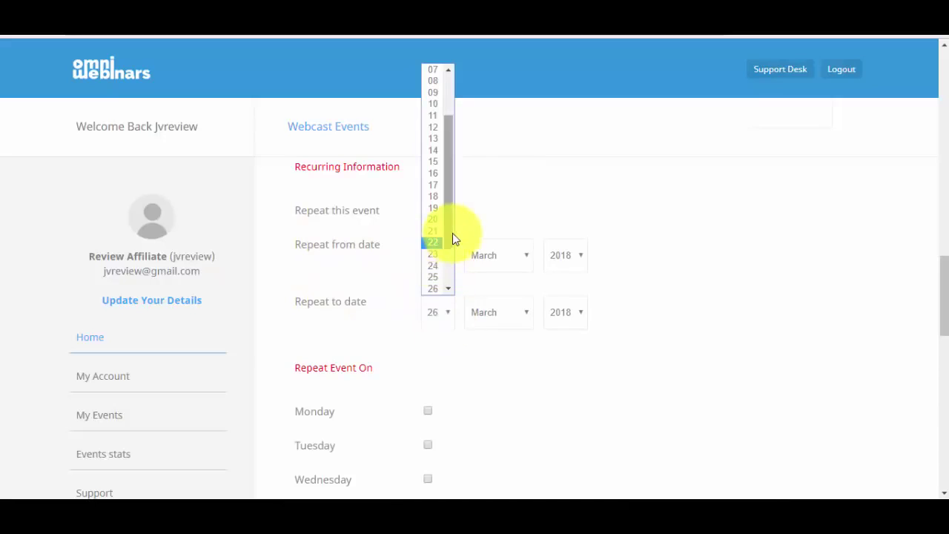
{"action": "scroll", "coordinate": [451, 239], "scroll_direction": "down", "scroll_amount": 2}
{"action": "left_click", "coordinate": [436, 295]}
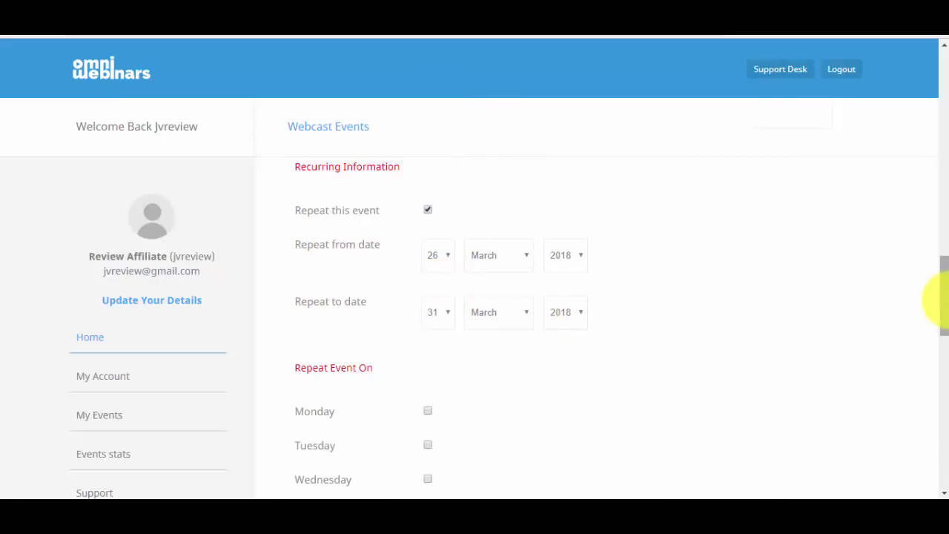
- Set the event to repeat on every day of the week, Monday through Sunday
{"action": "left_click_drag", "start_coordinate": [940, 300], "coordinate": [942, 322]}
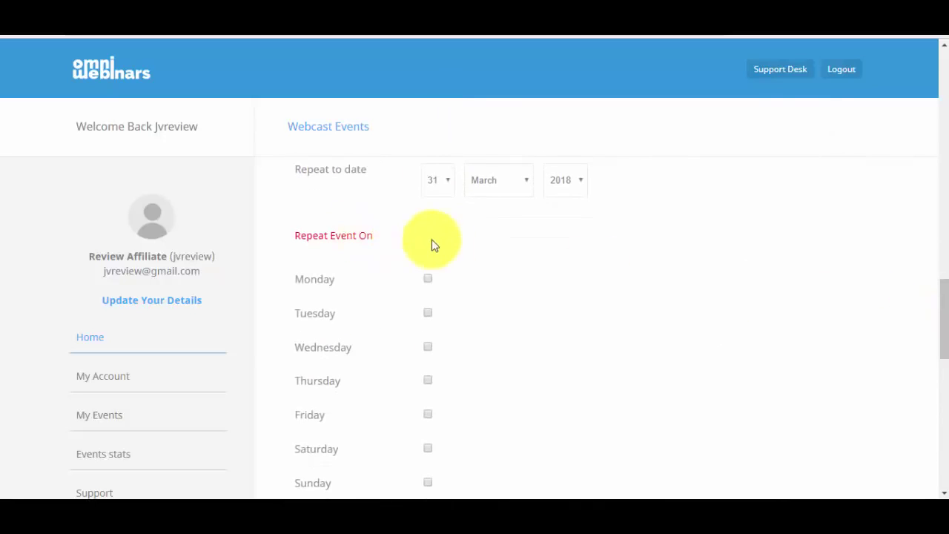
{"action": "left_click", "coordinate": [427, 279]}
{"action": "left_click", "coordinate": [428, 312]}
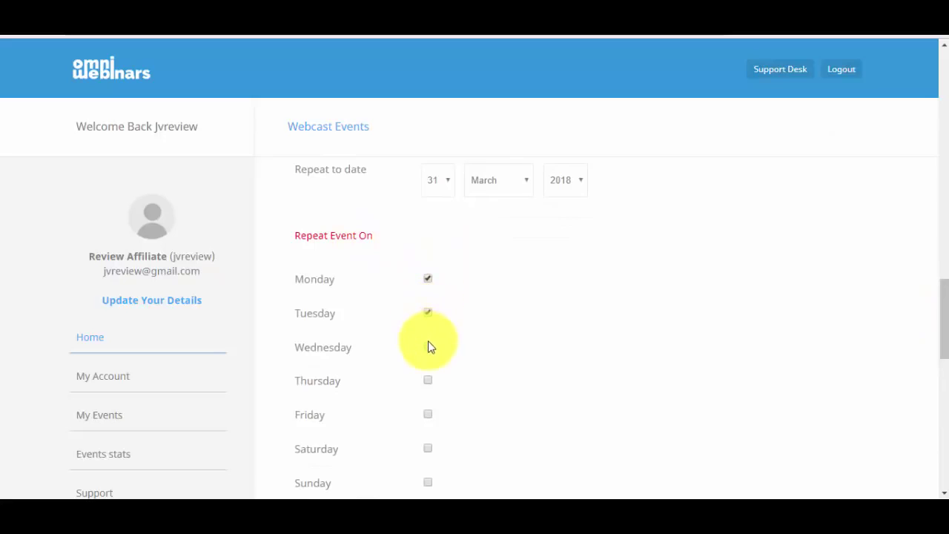
{"action": "left_click", "coordinate": [427, 380]}
{"action": "left_click", "coordinate": [427, 414]}
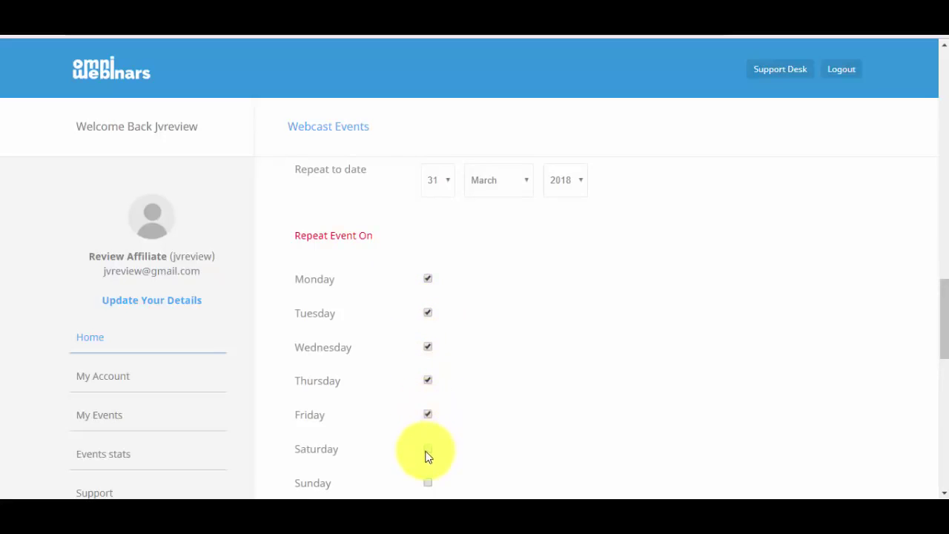
{"action": "left_click", "coordinate": [428, 448]}
{"action": "left_click", "coordinate": [428, 482]}
- Name the event's movie "Test 1" in the movies information
{"action": "left_click_drag", "start_coordinate": [941, 296], "coordinate": [942, 360]}
{"action": "left_click", "coordinate": [458, 297]}
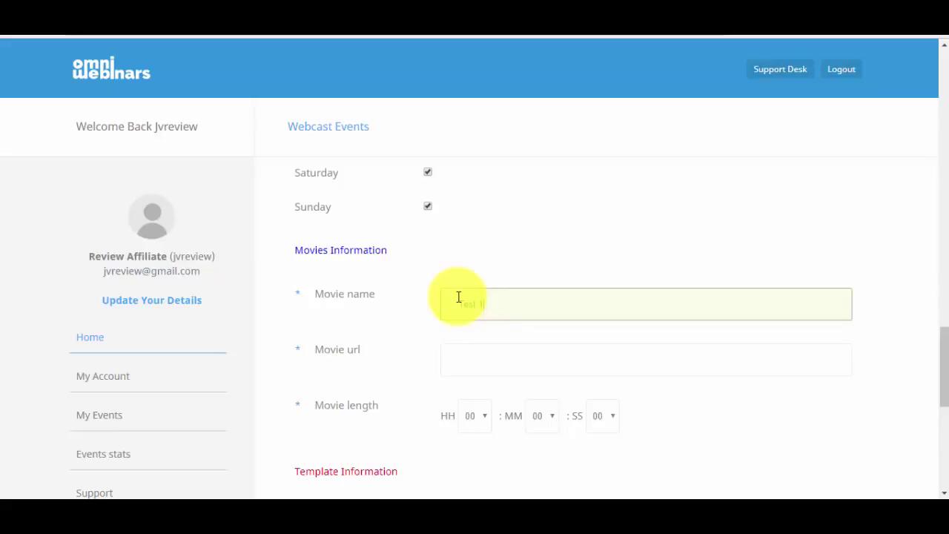
{"action": "type", "text": "Test 1"}
{"action": "left_click", "coordinate": [492, 369]}
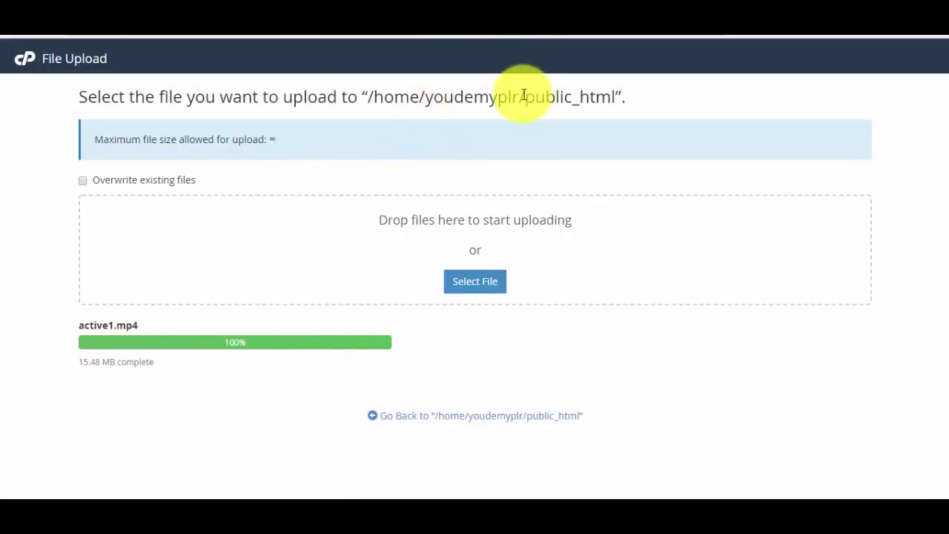
{"action": "left_click_drag", "start_coordinate": [524, 96], "coordinate": [424, 97]}
{"action": "right_click", "coordinate": [467, 92]}
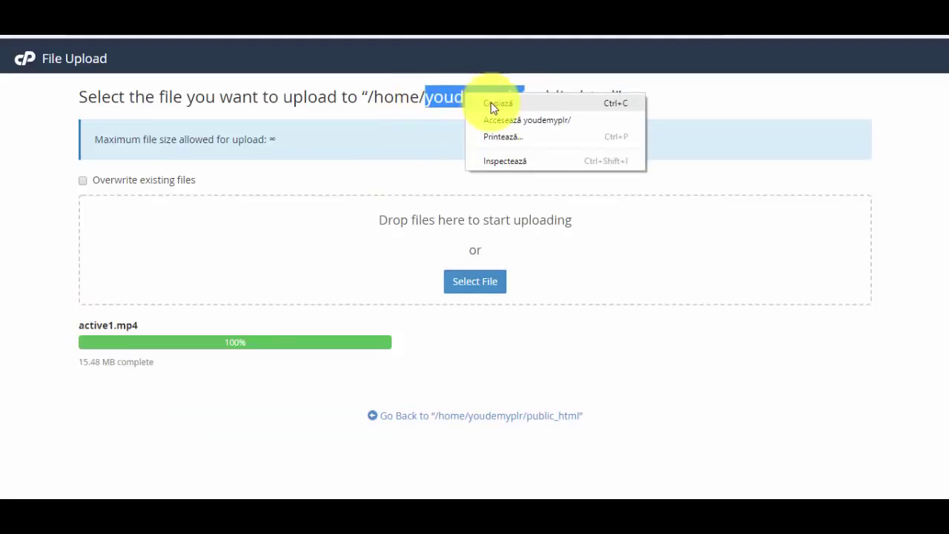
{"action": "left_click", "coordinate": [491, 103]}
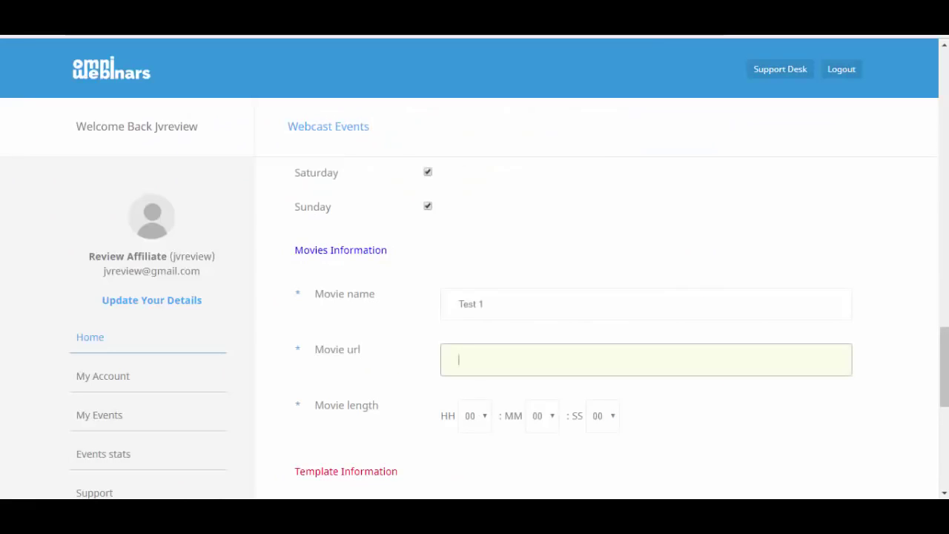
{"action": "type", "text": "http://www.youdemyplr.com/active1.mp4"}
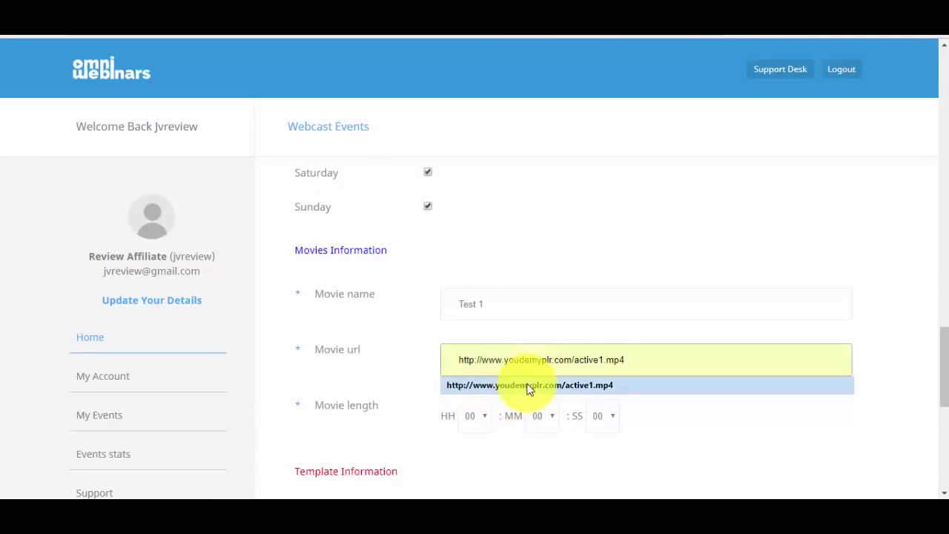
{"action": "left_click", "coordinate": [529, 385]}
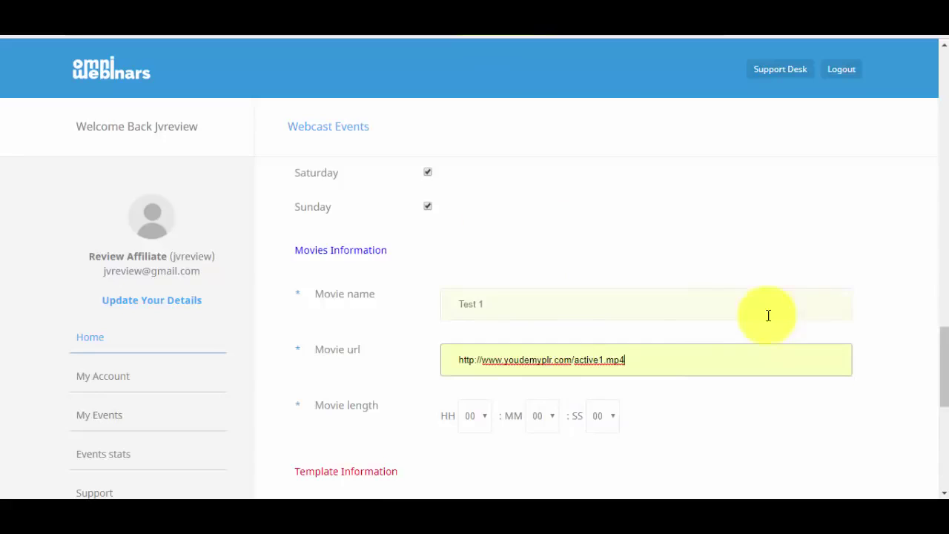
- Set the movie length to 00 hours, 03 minutes and 11 seconds
{"action": "scroll", "coordinate": [932, 396], "scroll_direction": "down", "scroll_amount": 5}
{"action": "scroll", "coordinate": [938, 393], "scroll_direction": "up", "scroll_amount": 5}
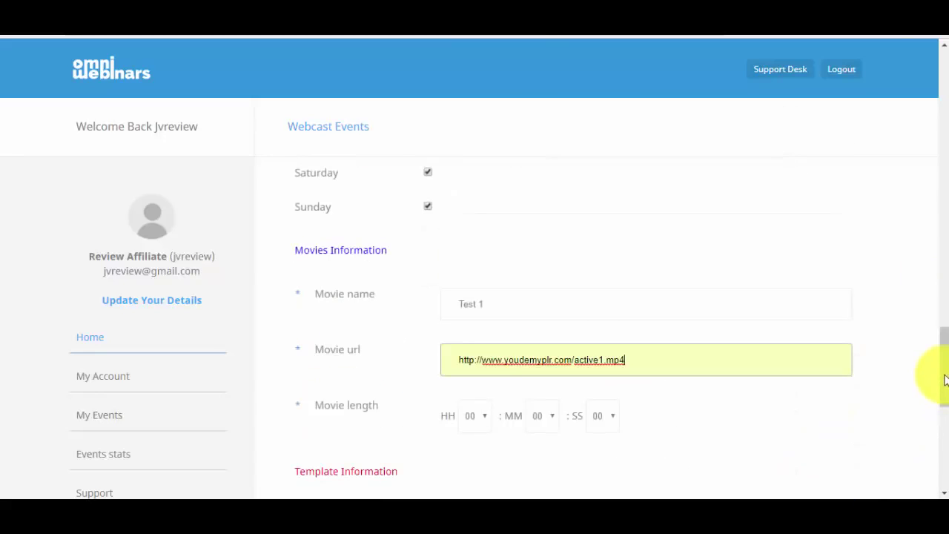
{"action": "left_click", "coordinate": [546, 415]}
{"action": "left_click", "coordinate": [539, 208]}
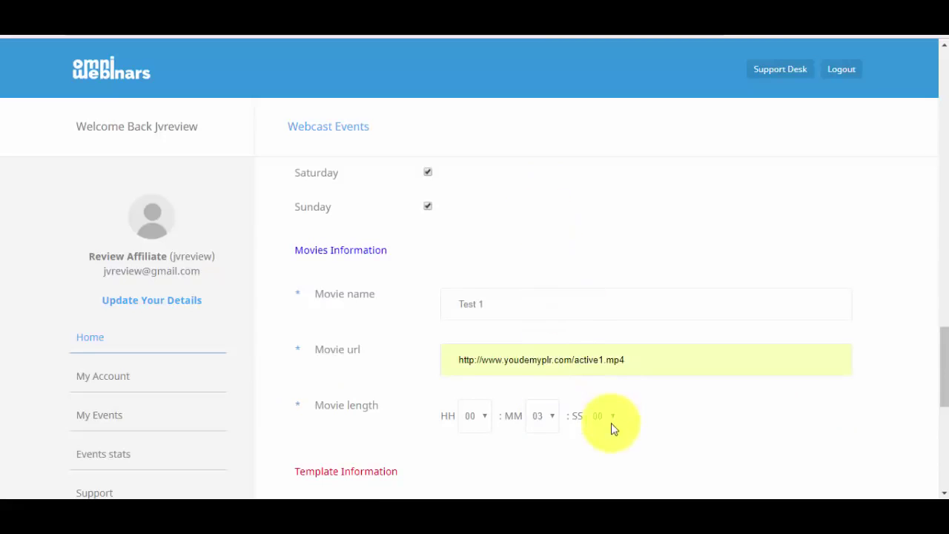
{"action": "left_click", "coordinate": [611, 422]}
{"action": "left_click", "coordinate": [597, 300]}
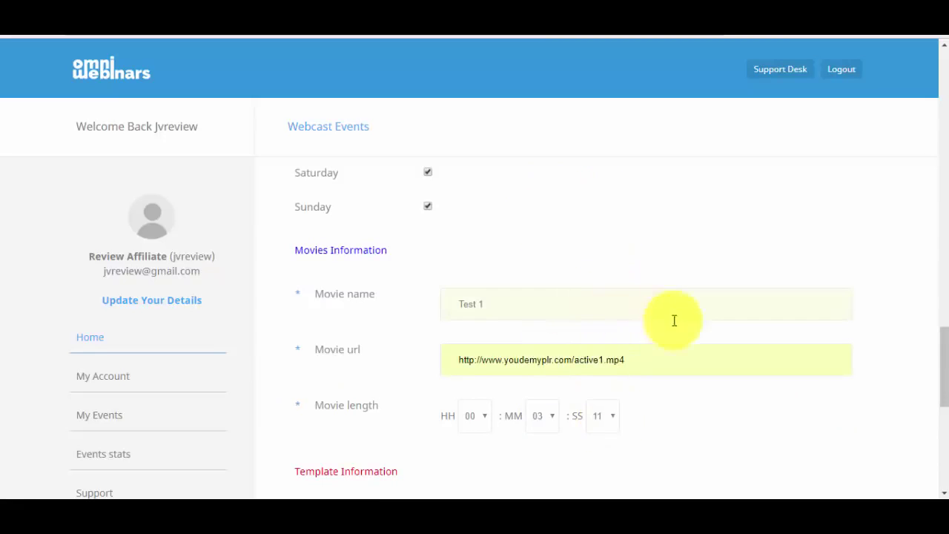
- Try to submit the new event with the watch1 and waiting1 templates
{"action": "left_click_drag", "start_coordinate": [943, 371], "coordinate": [943, 392]}
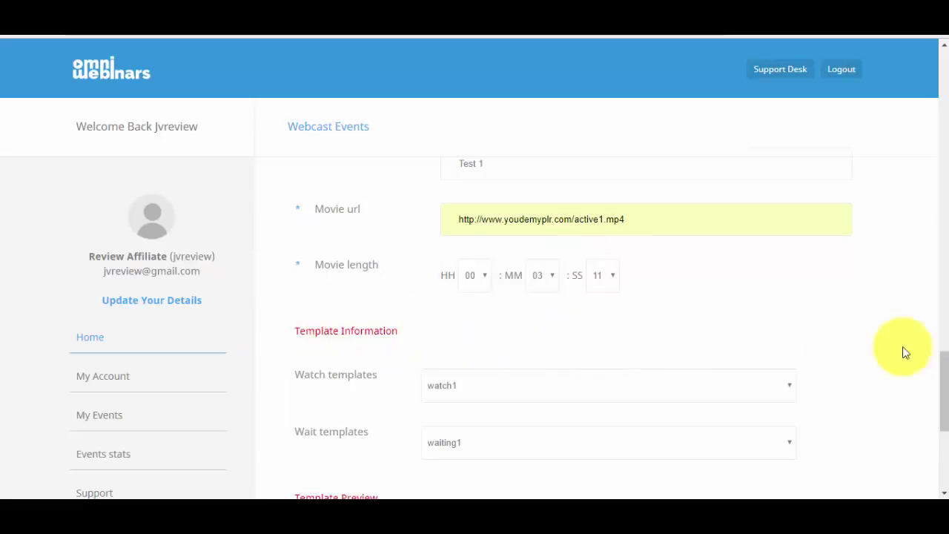
{"action": "left_click_drag", "start_coordinate": [939, 381], "coordinate": [938, 407]}
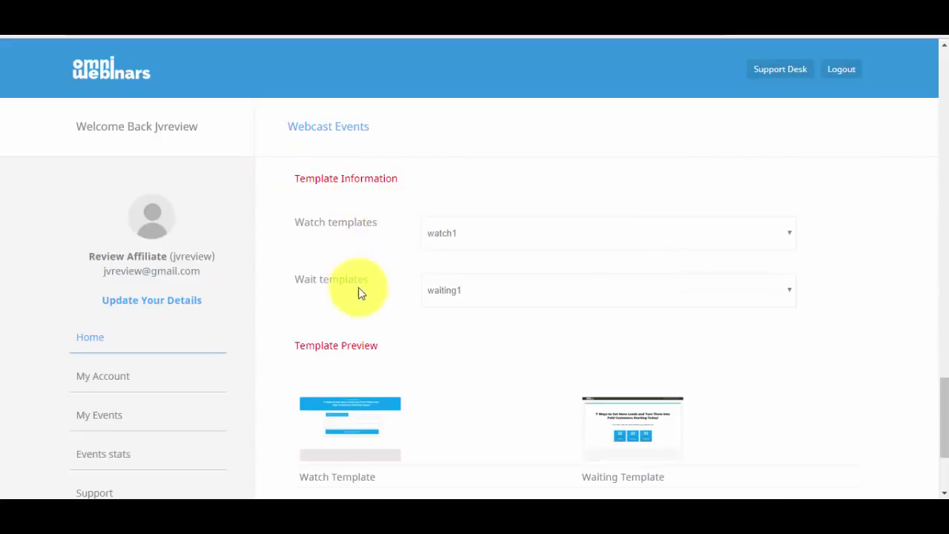
{"action": "left_click_drag", "start_coordinate": [940, 398], "coordinate": [940, 419]}
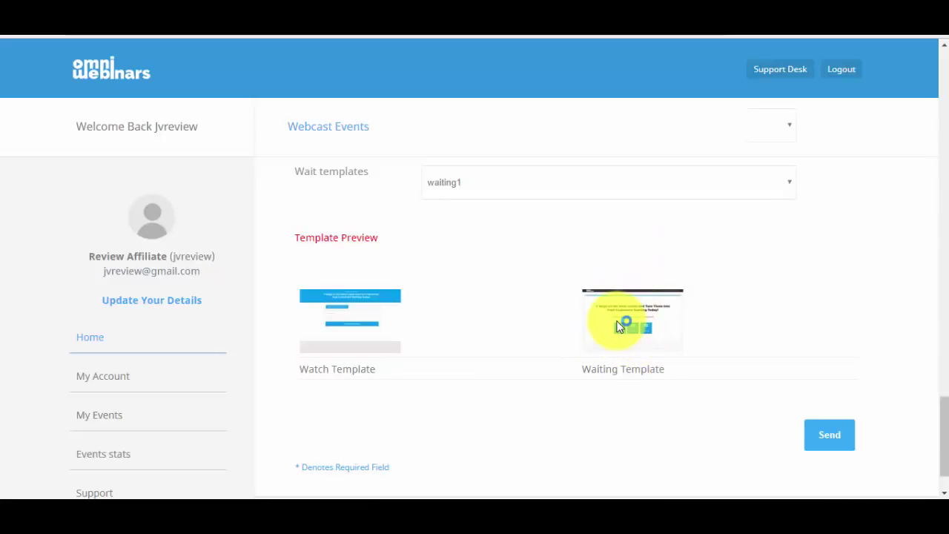
{"action": "left_click_drag", "start_coordinate": [936, 434], "coordinate": [931, 455]}
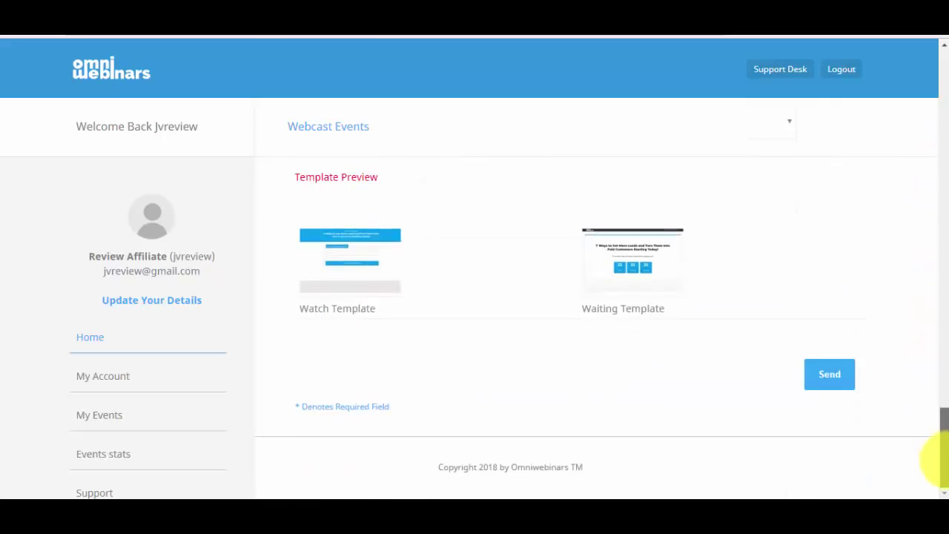
{"action": "left_click", "coordinate": [833, 386]}
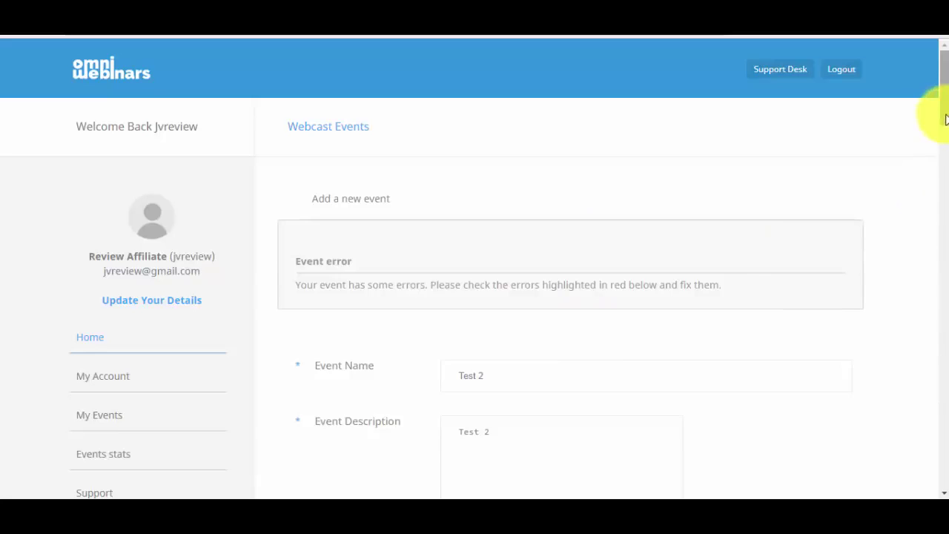
- Disable displaying the order button in the order information and submit the event form
{"action": "left_click_drag", "start_coordinate": [943, 116], "coordinate": [943, 241]}
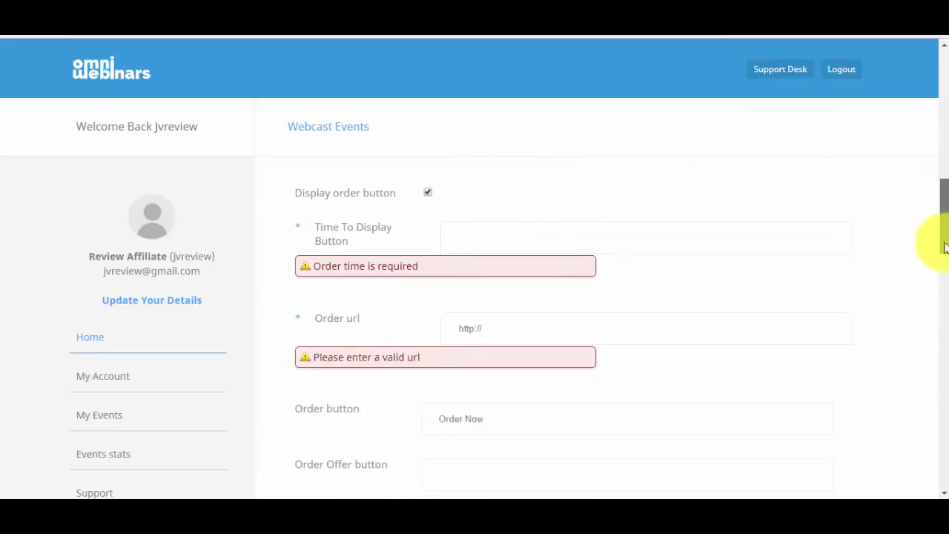
{"action": "left_click", "coordinate": [428, 193]}
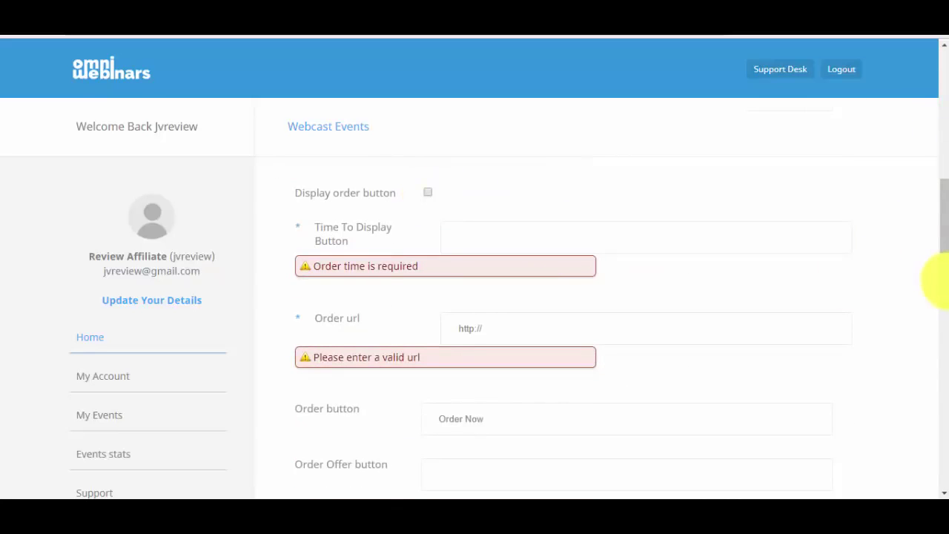
{"action": "left_click_drag", "start_coordinate": [940, 239], "coordinate": [938, 452]}
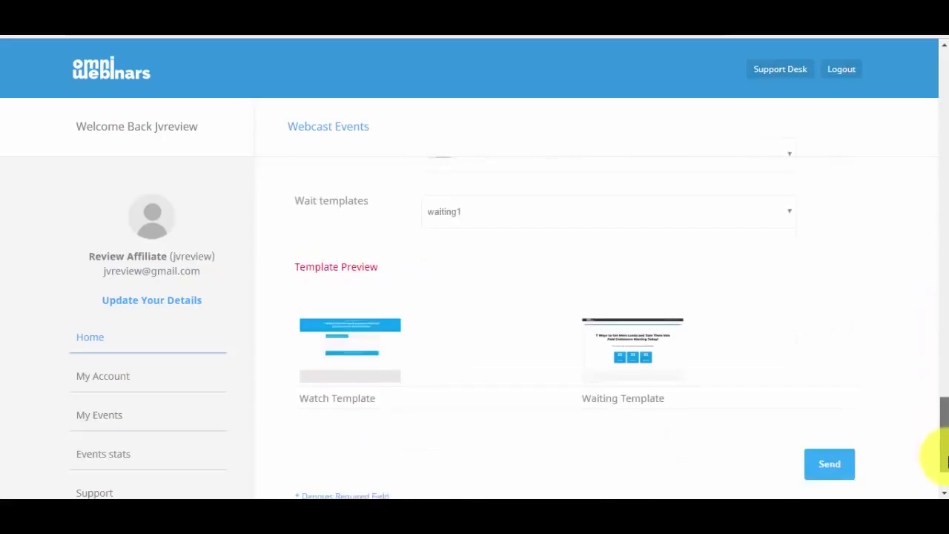
{"action": "left_click", "coordinate": [837, 455]}
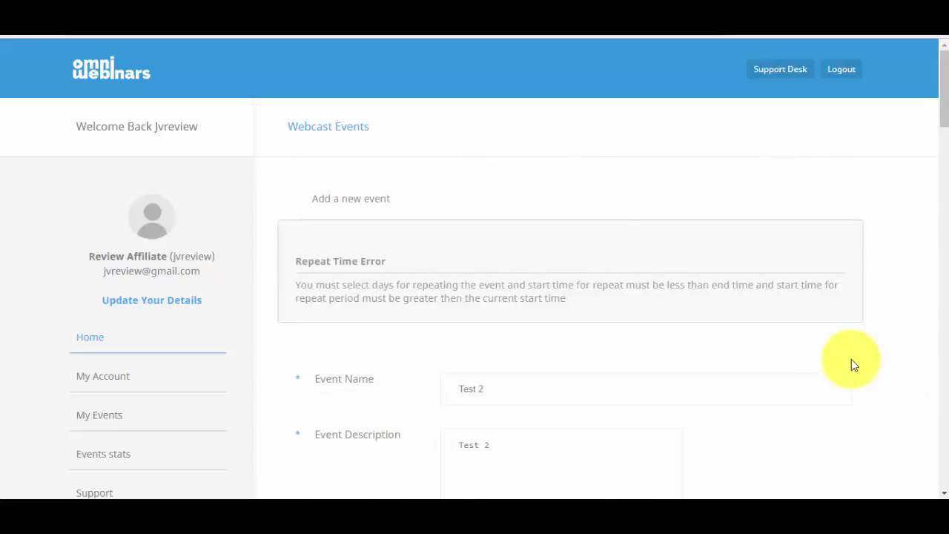
- Turn off repeating for the event in the recurring information and submit the event form
{"action": "left_click_drag", "start_coordinate": [939, 111], "coordinate": [907, 324]}
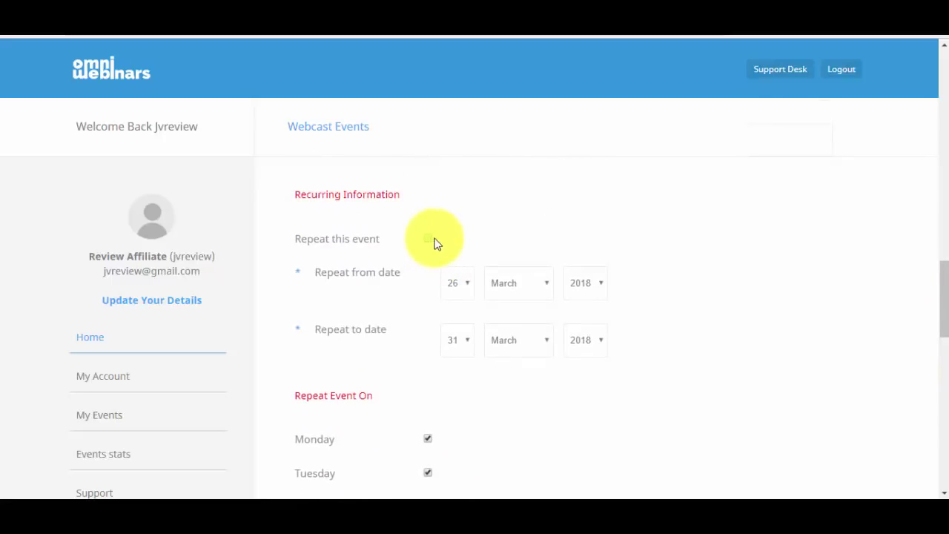
{"action": "left_click_drag", "start_coordinate": [938, 286], "coordinate": [932, 452]}
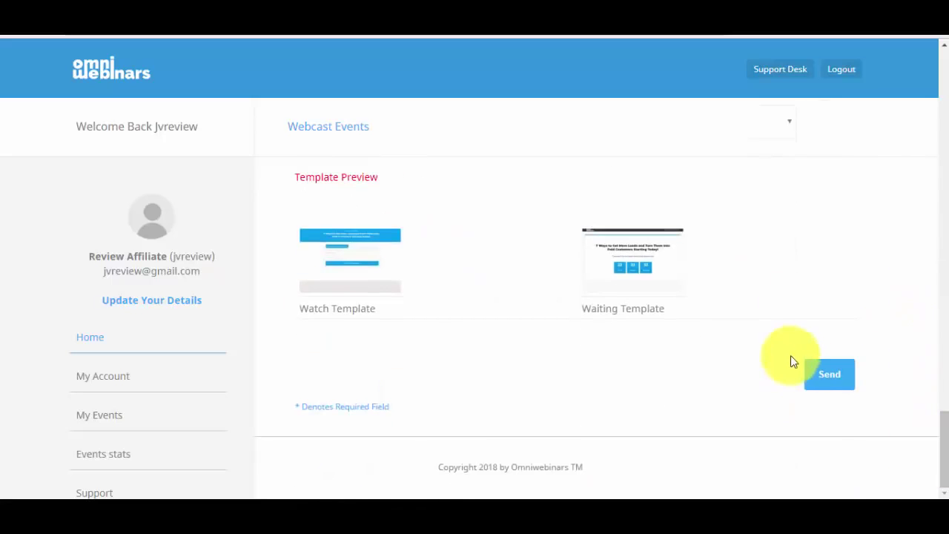
{"action": "left_click", "coordinate": [823, 378]}
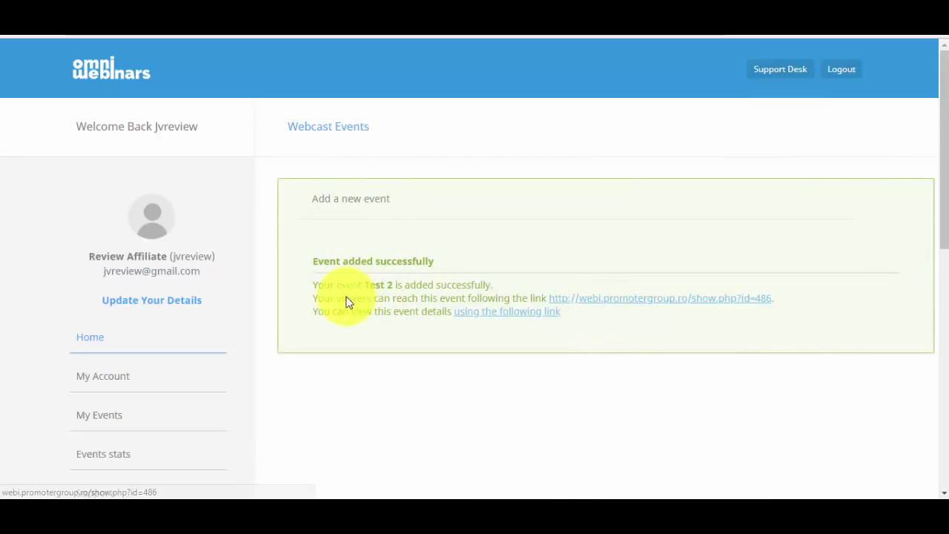
- Open the event's viewer link and register for the webinar with the attendee's name and email address
{"action": "left_click_drag", "start_coordinate": [345, 300], "coordinate": [555, 297]}
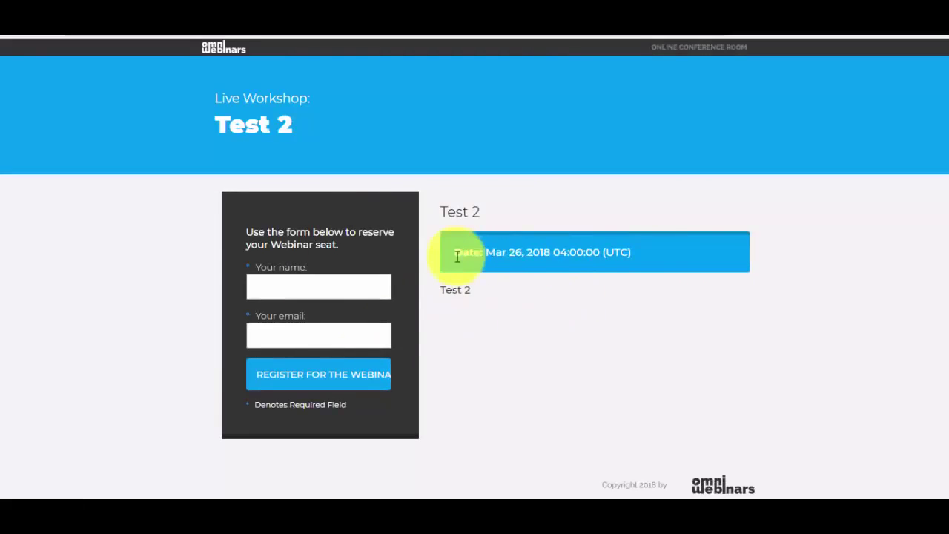
{"action": "left_click", "coordinate": [292, 284]}
{"action": "type", "text": "Sorin"}
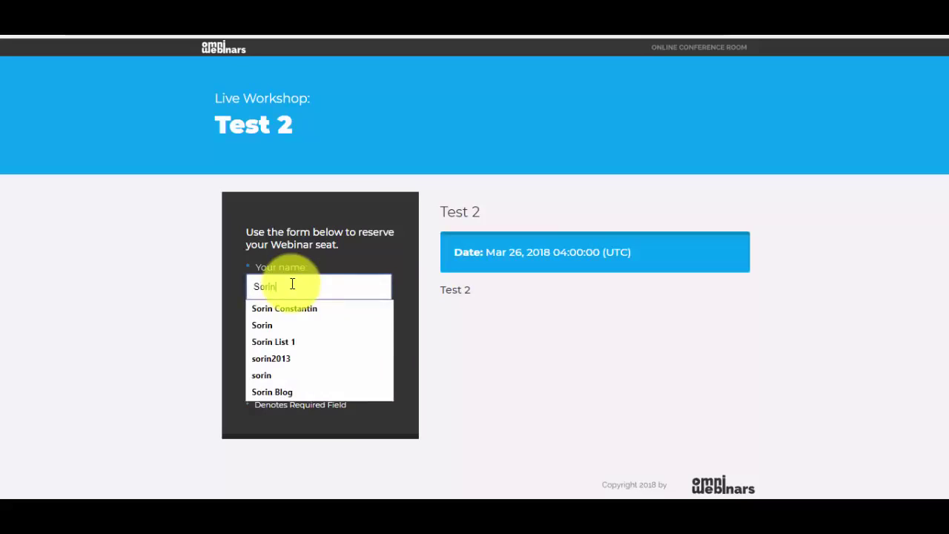
{"action": "key", "text": "Tab"}
{"action": "type", "text": "sor"}
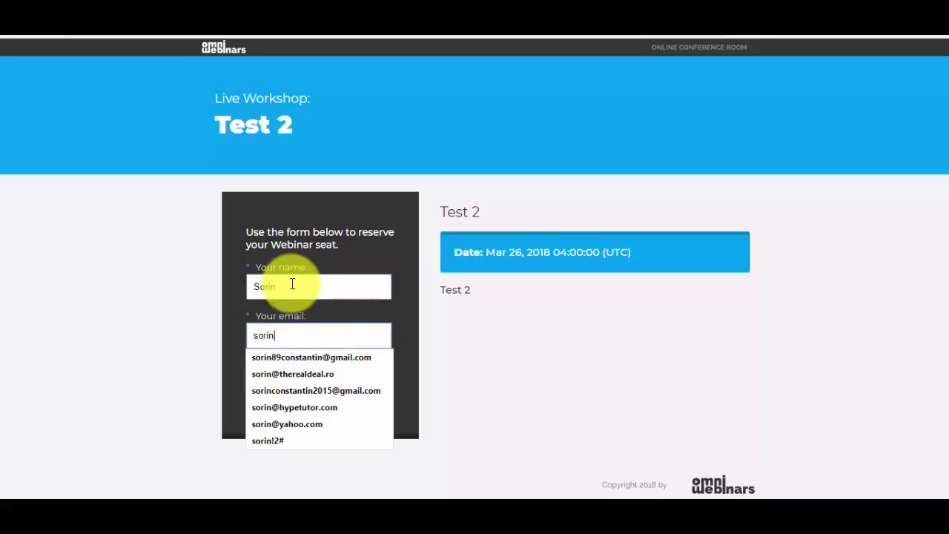
{"action": "key", "text": "Down"}
{"action": "key", "text": "Down"}
{"action": "key", "text": "Return"}
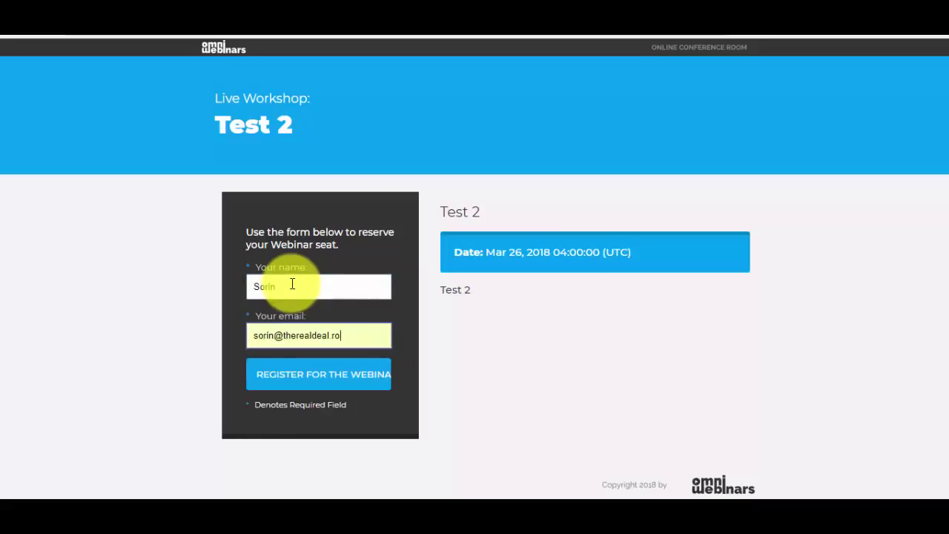
{"action": "left_click", "coordinate": [315, 372]}
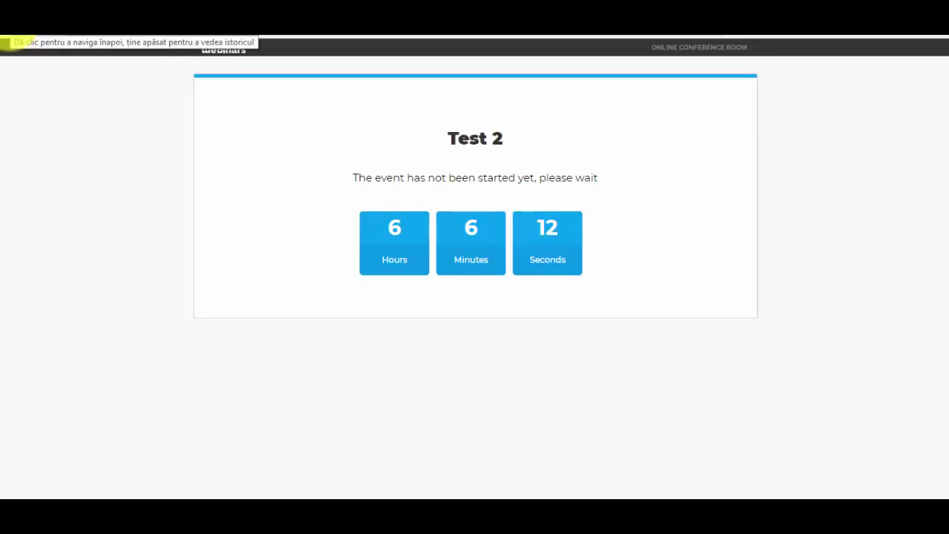
- Open the Test 2 event's preview from the events list and access the webinar room with the attendee's name and email address
{"action": "left_click", "coordinate": [10, 39]}
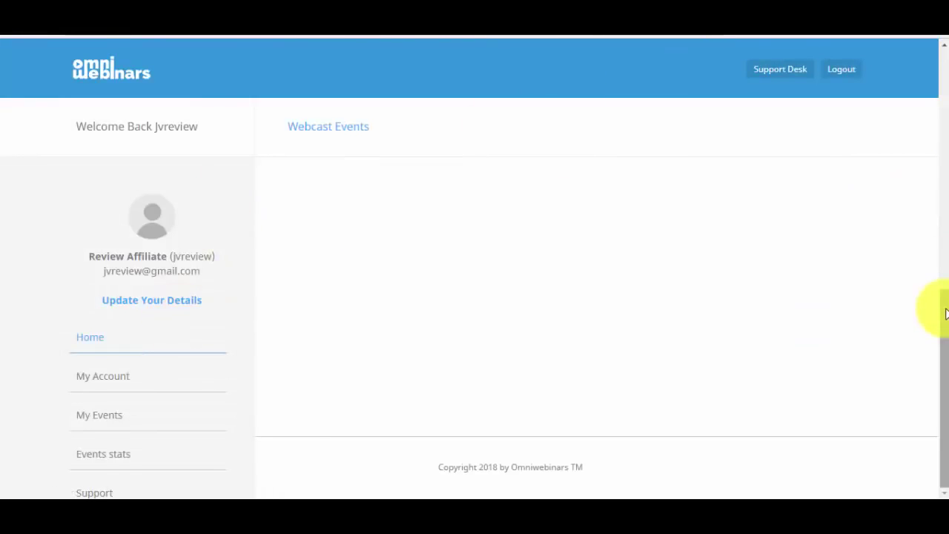
{"action": "left_click", "coordinate": [113, 428]}
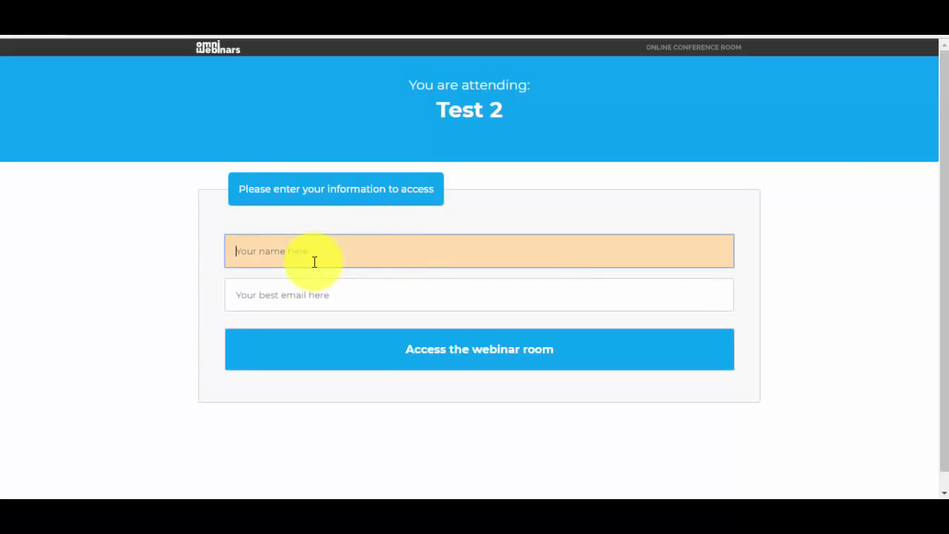
{"action": "type", "text": "Sorin"}
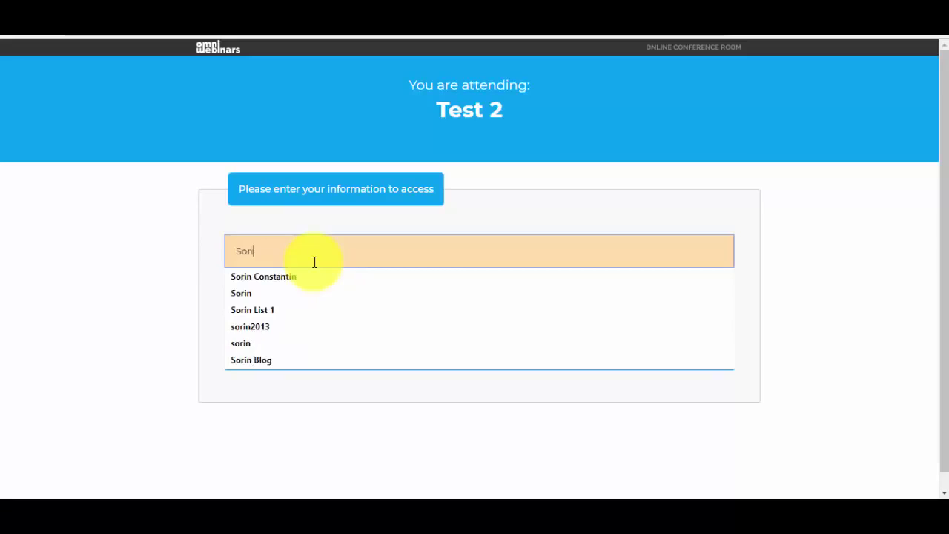
{"action": "key", "text": "Tab"}
{"action": "type", "text": "so"}
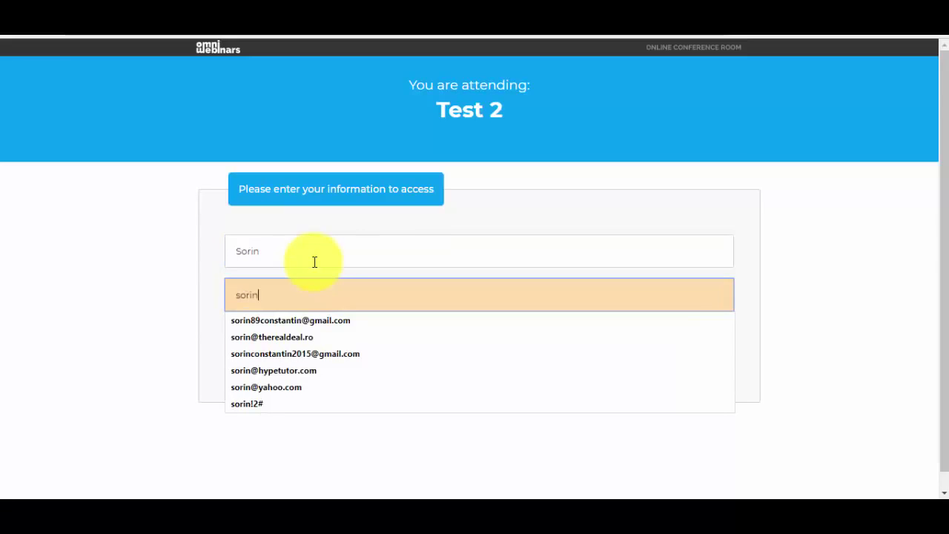
{"action": "key", "text": "Down"}
{"action": "key", "text": "Down"}
{"action": "key", "text": "Return"}
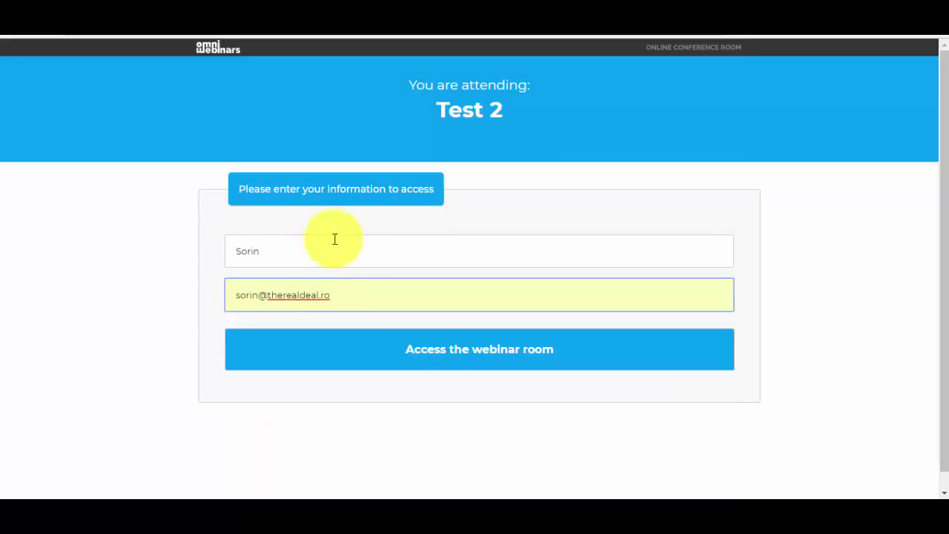
{"action": "left_click", "coordinate": [480, 360]}
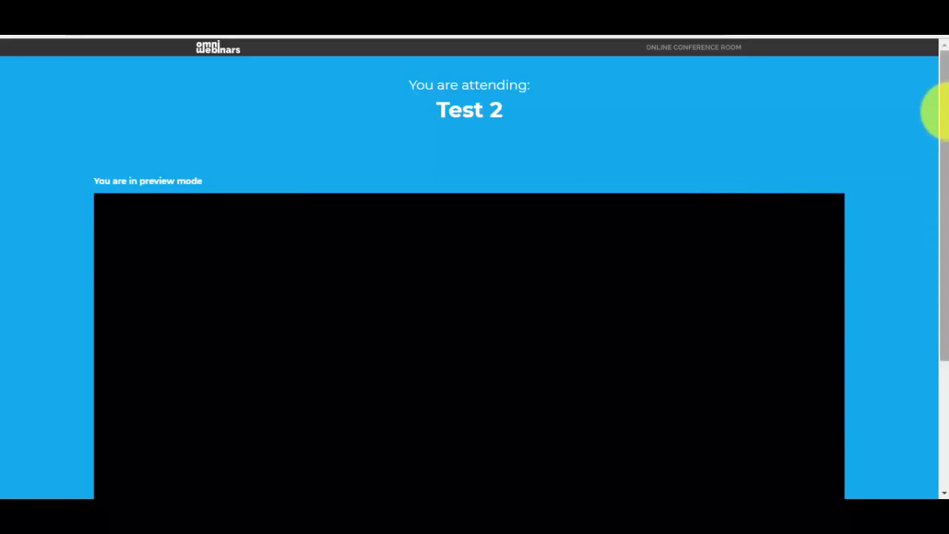
- Look over the Test 2 webinar room preview with its video and leave the page for the events list
{"action": "left_click_drag", "start_coordinate": [939, 111], "coordinate": [947, 87]}
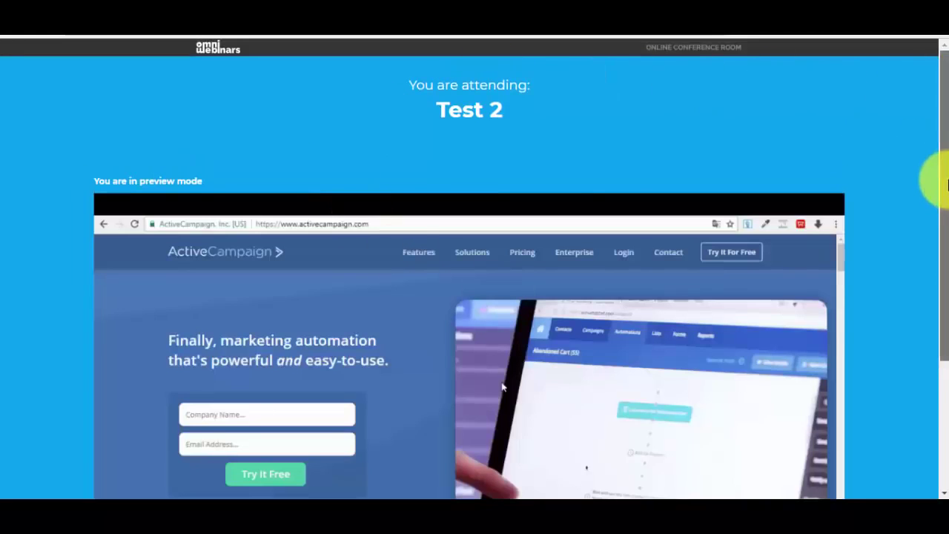
{"action": "left_click_drag", "start_coordinate": [940, 178], "coordinate": [945, 269]}
{"action": "scroll", "coordinate": [923, 238], "scroll_direction": "down", "scroll_amount": 1}
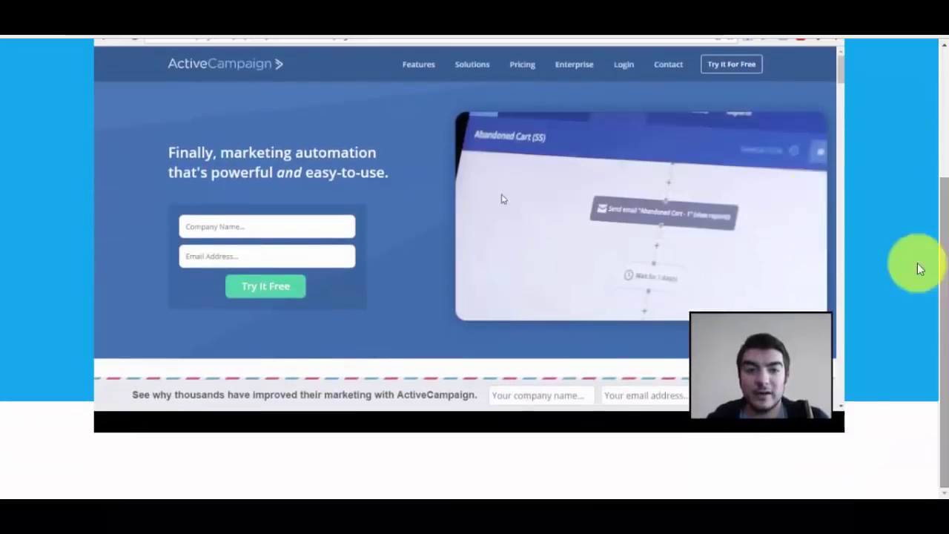
{"action": "scroll", "coordinate": [926, 289], "scroll_direction": "up", "scroll_amount": 3}
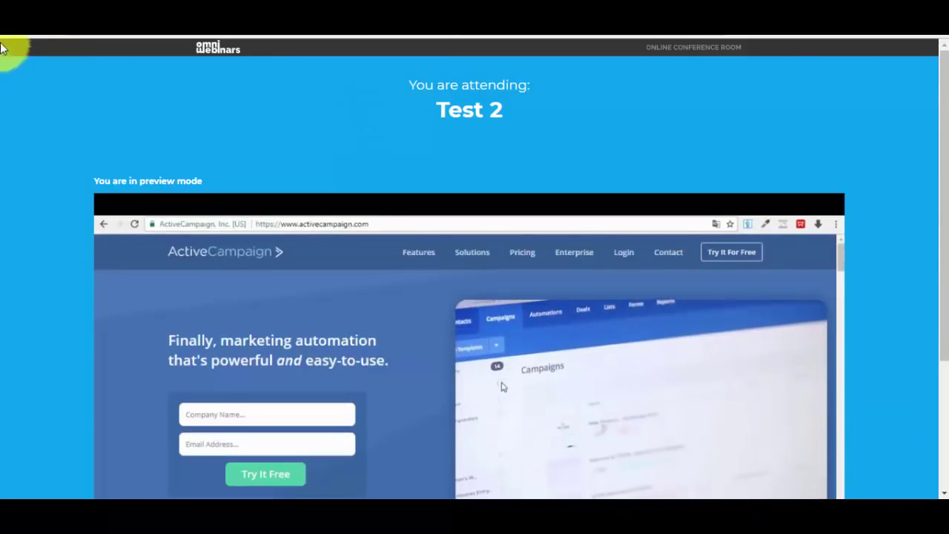
{"action": "key", "text": "alt+Left"}
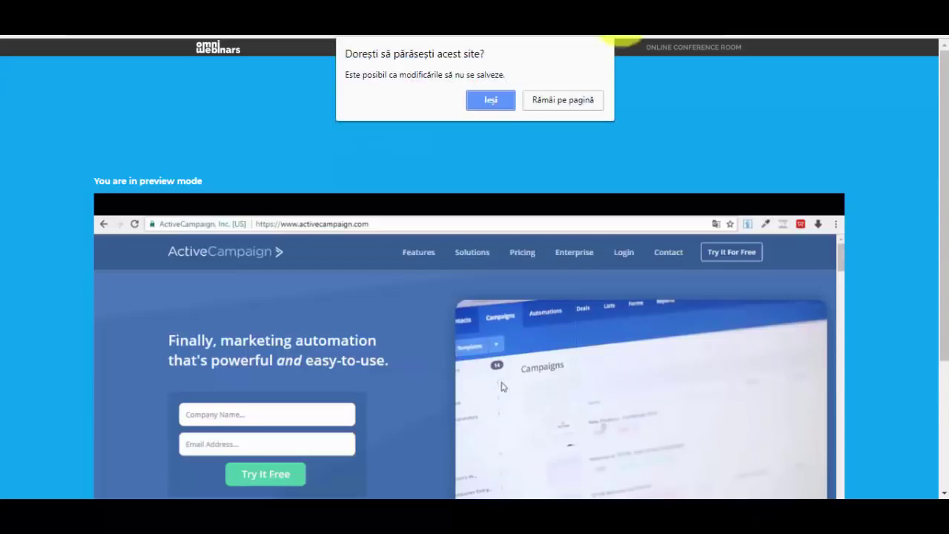
{"action": "left_click", "coordinate": [492, 97]}
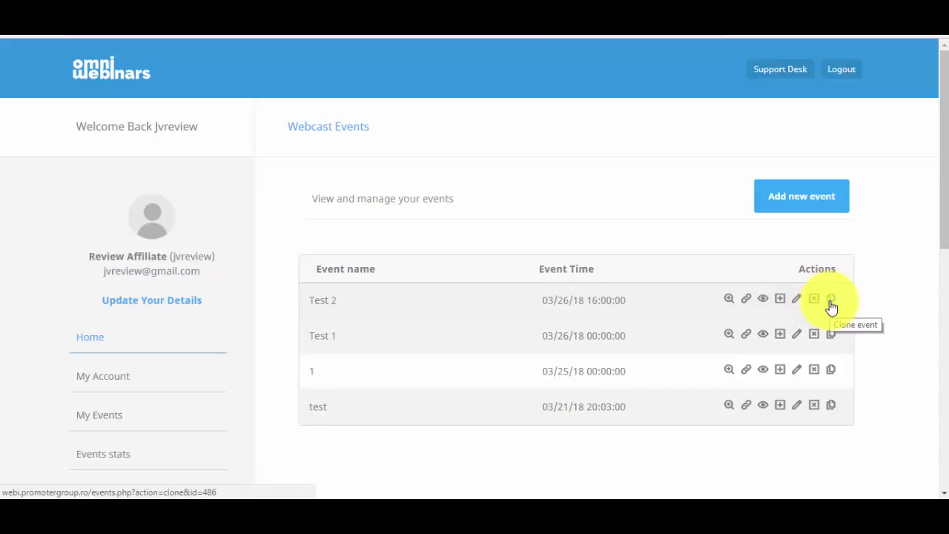
- View the webcast events statistics and return to the home page
{"action": "scroll", "coordinate": [931, 197], "scroll_direction": "down", "scroll_amount": 2}
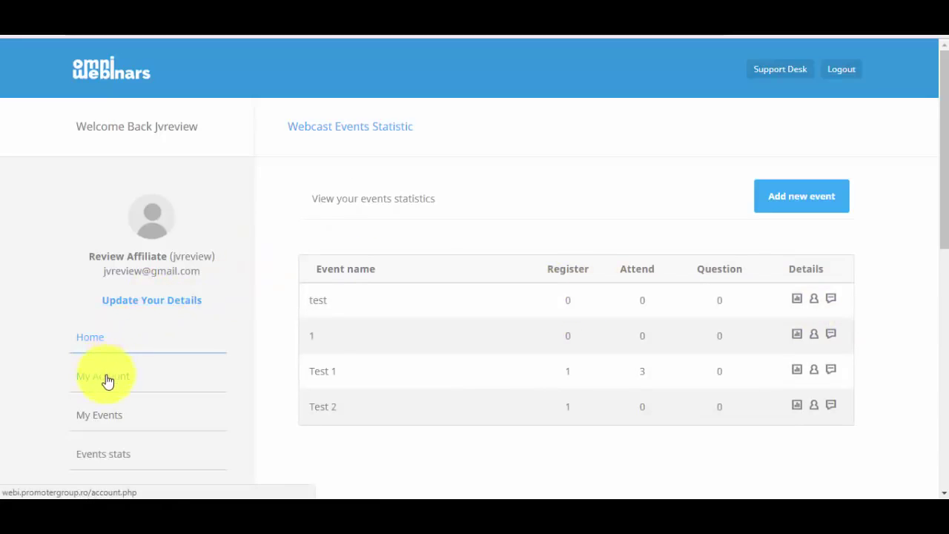
{"action": "left_click", "coordinate": [121, 336]}
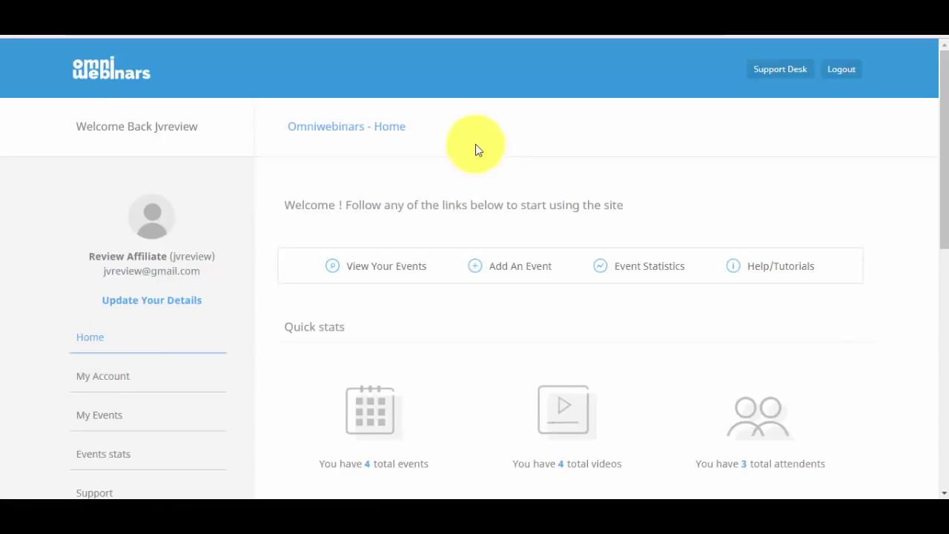